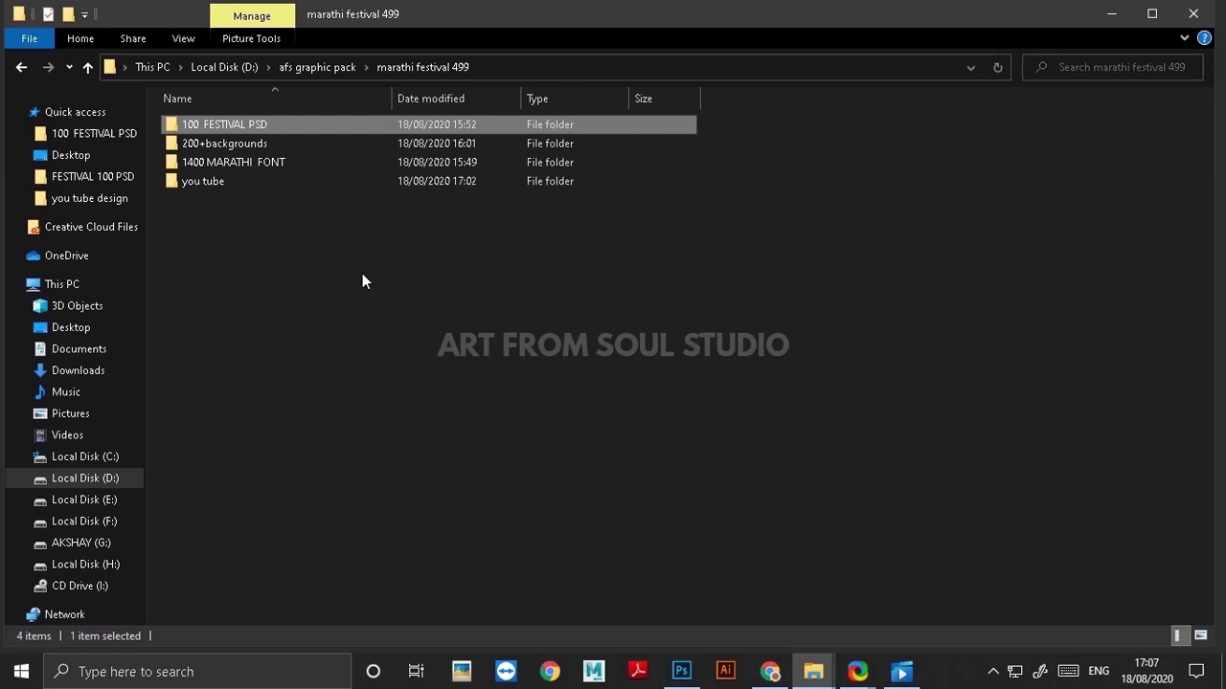
double_click(223, 128)
scroll(432, 372, "down", 5)
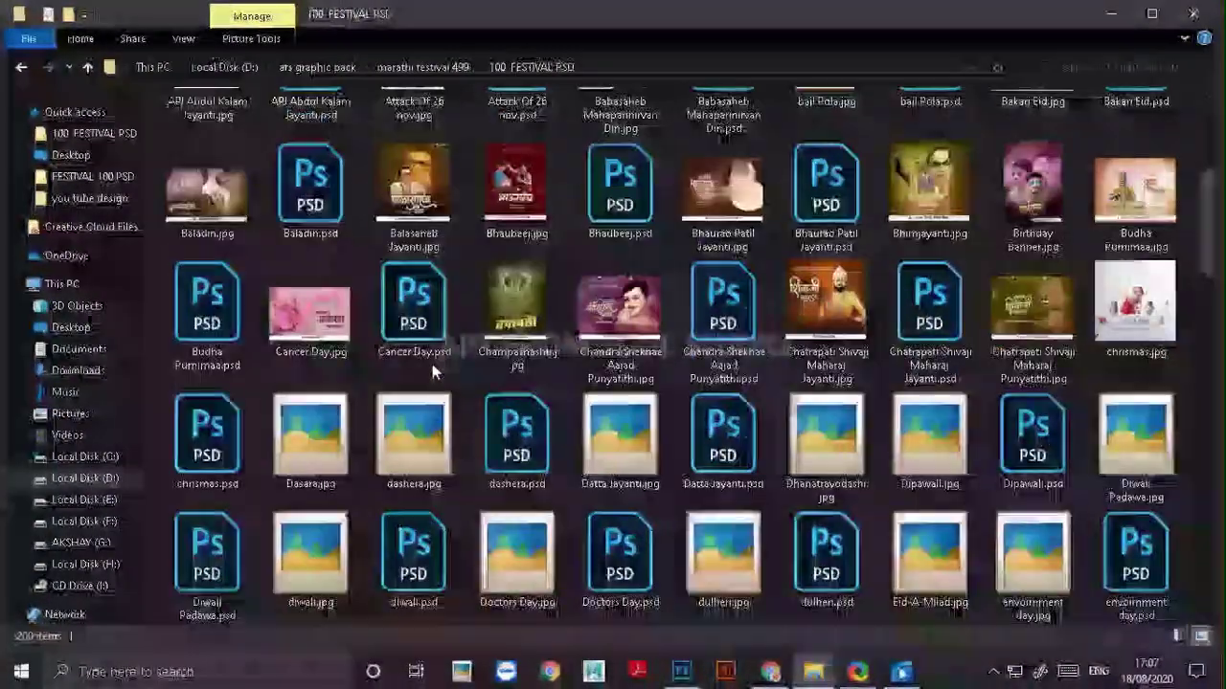
scroll(432, 371, "down", 5)
scroll(432, 371, "down", 5)
scroll(432, 372, "down", 4)
scroll(432, 371, "down", 1)
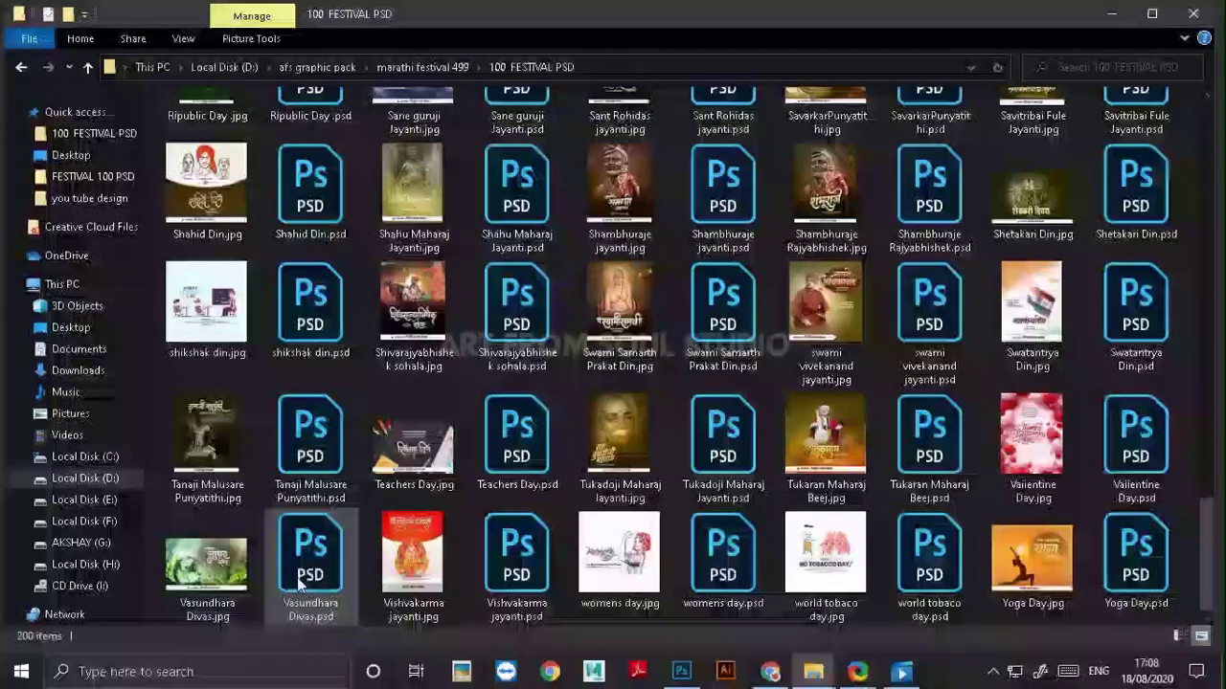
scroll(307, 572, "up", 10)
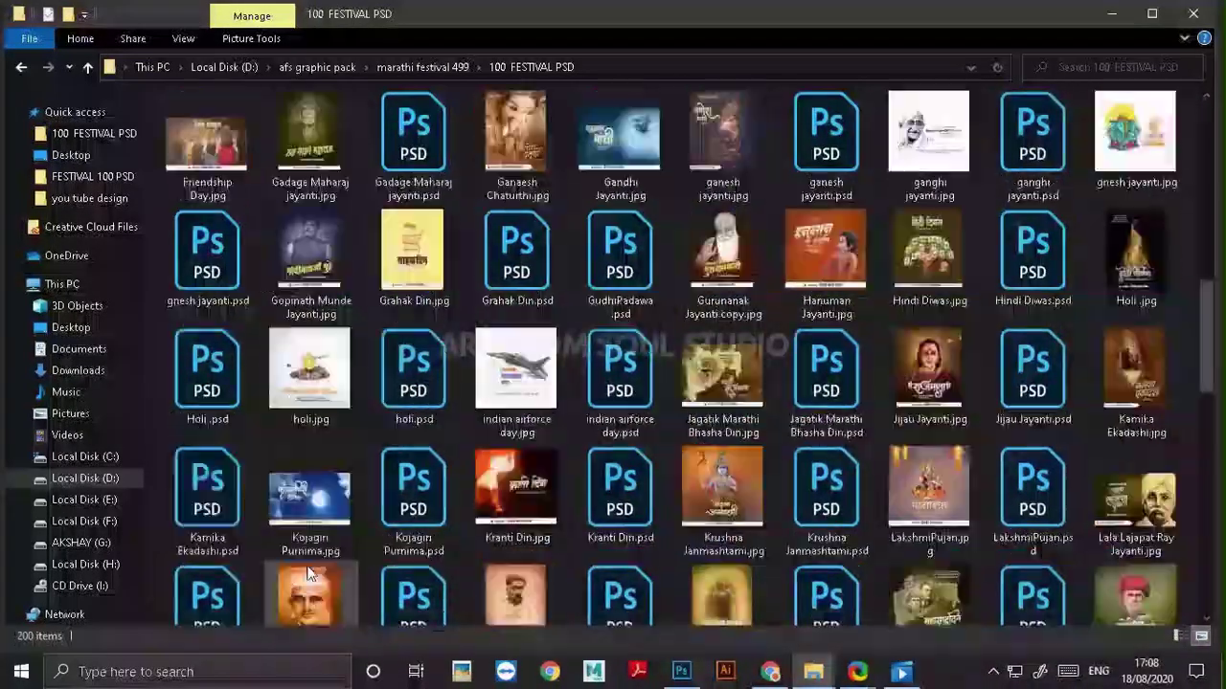
scroll(307, 566, "up", 10)
scroll(339, 304, "down", 4)
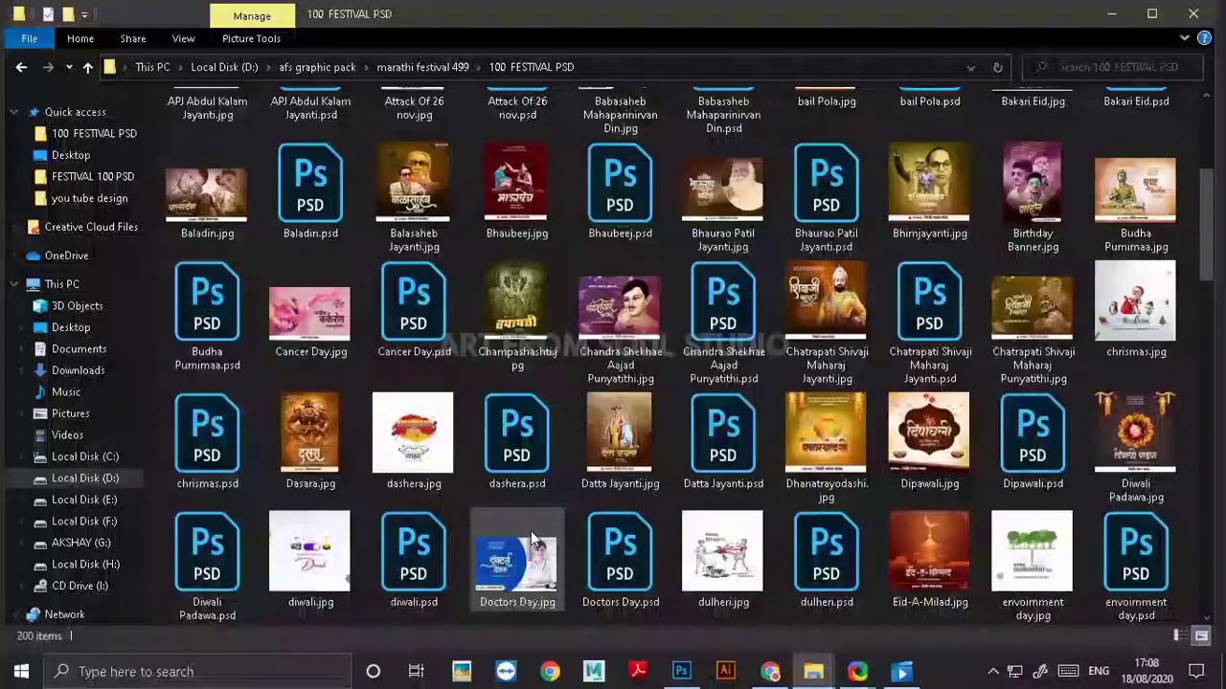
scroll(339, 303, "down", 5)
left_click(91, 70)
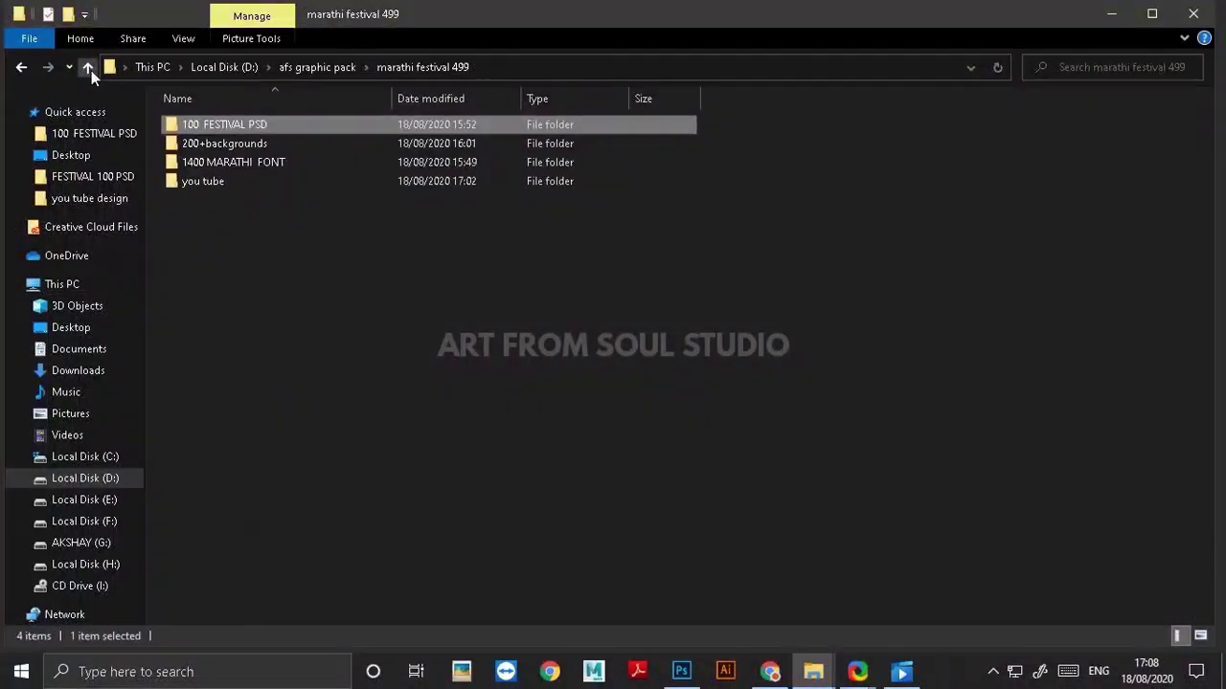
mouse_move(224, 144)
double_click(195, 145)
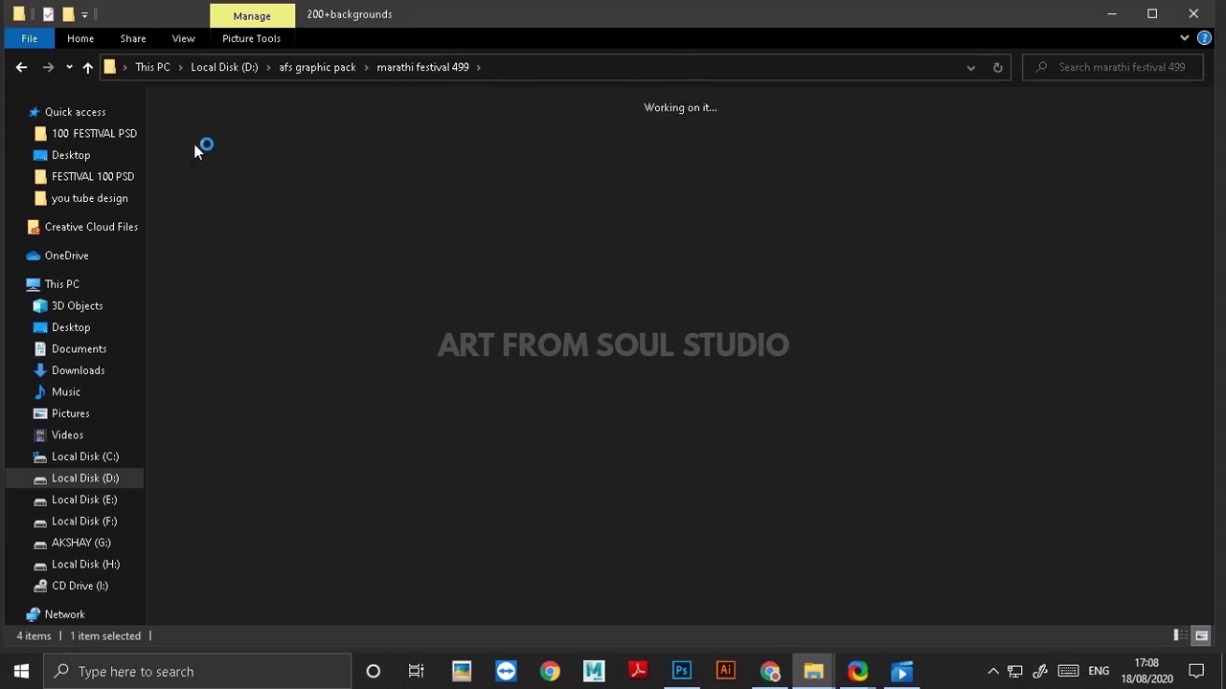
scroll(360, 336, "down", 3)
scroll(359, 336, "down", 5)
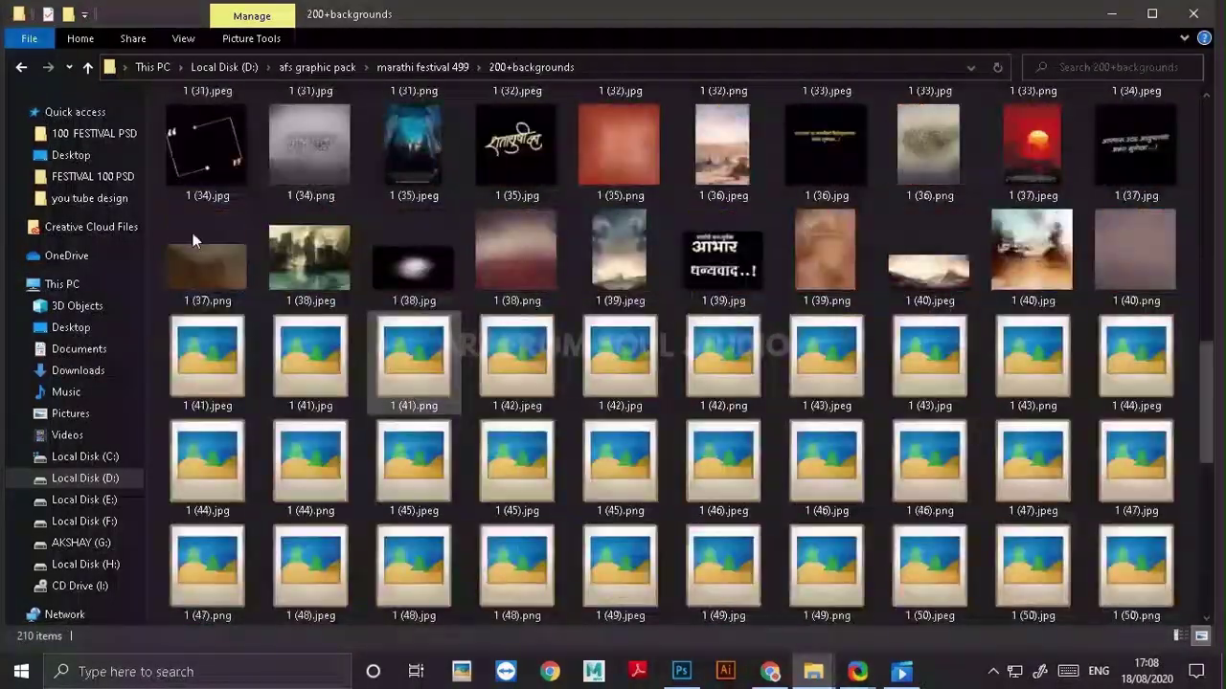
scroll(359, 336, "down", 5)
left_click(86, 67)
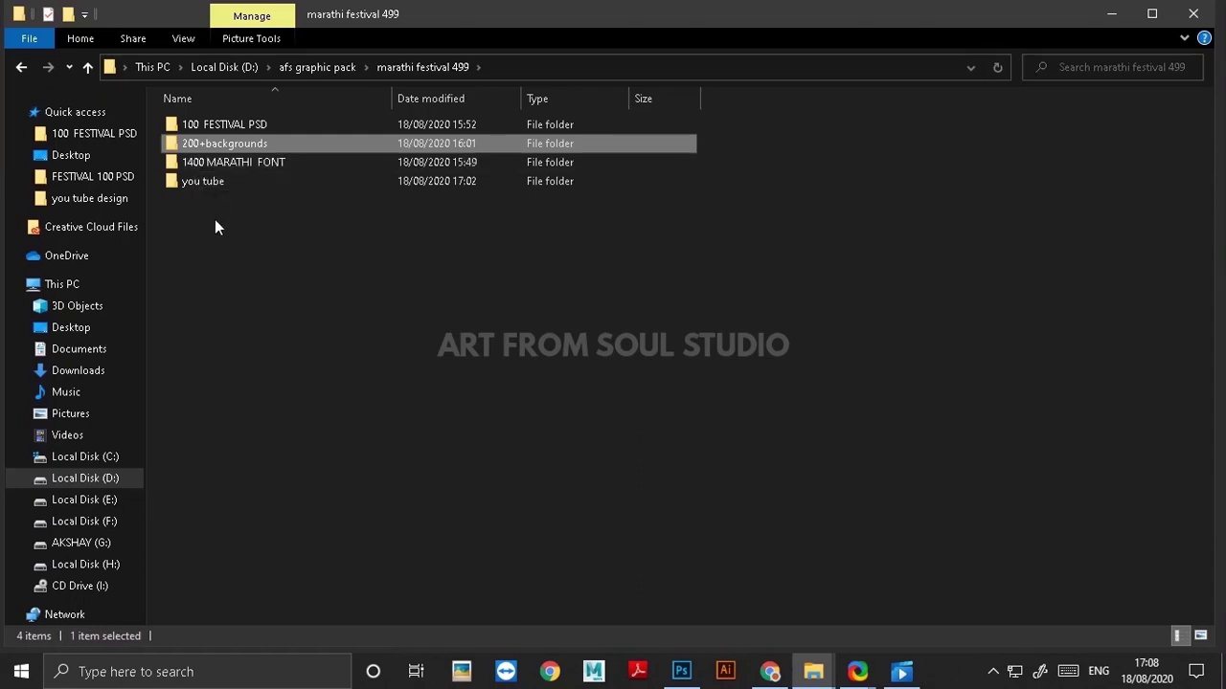
- Browse the 100 FESTIVAL PSD poster thumbnails, then switch to the Akshay Trutiya poster in Photoshop
double_click(229, 126)
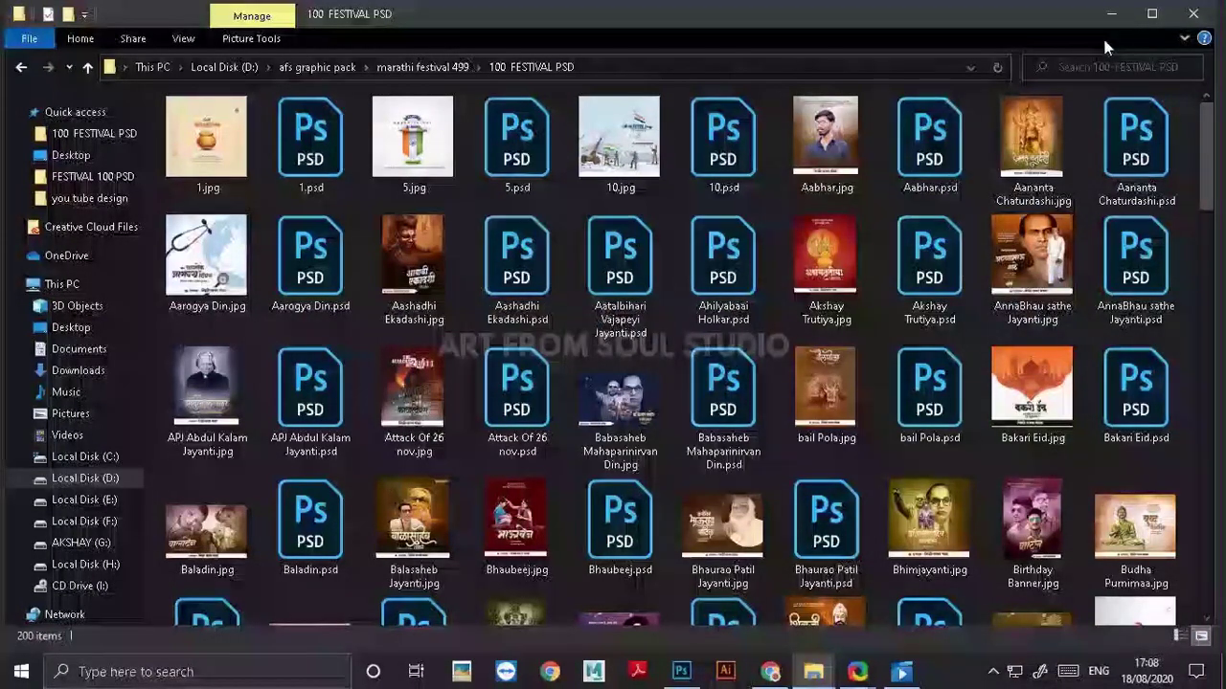
scroll(780, 424, "down", 10)
scroll(774, 455, "up", 10)
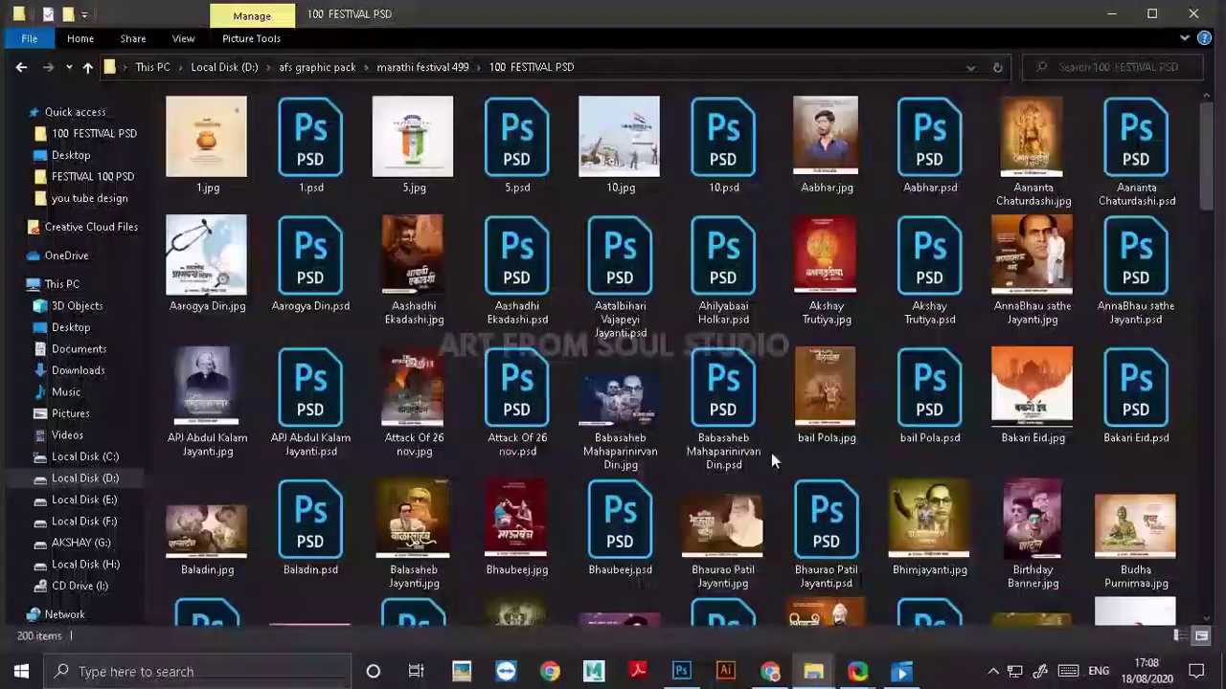
left_click(681, 670)
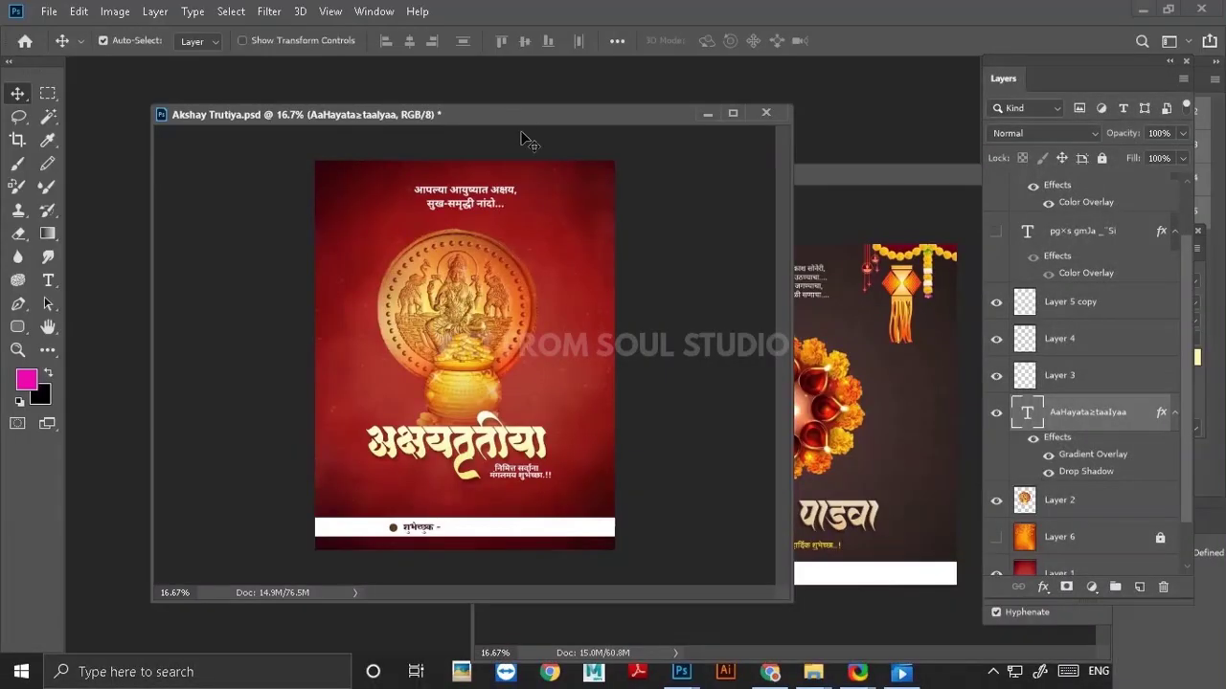
- Nudge the coin-and-pot artwork and the title text into position on the Akshay Trutiya poster
left_click_drag(512, 111, 468, 90)
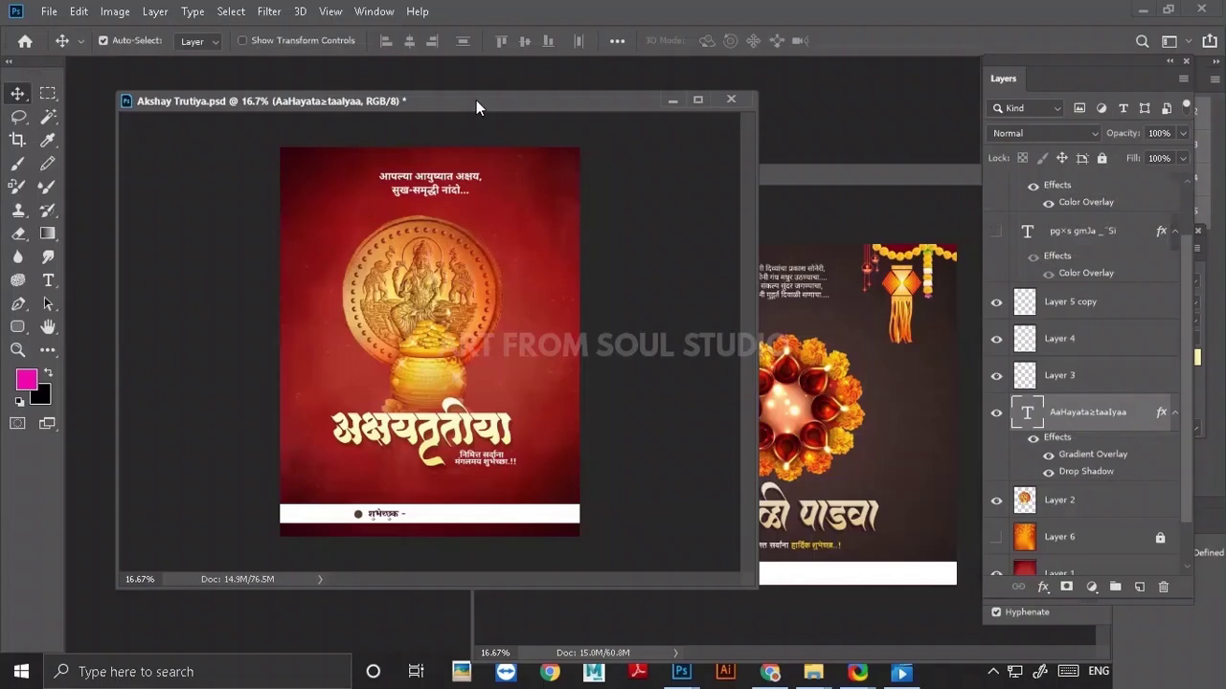
left_click(1023, 571)
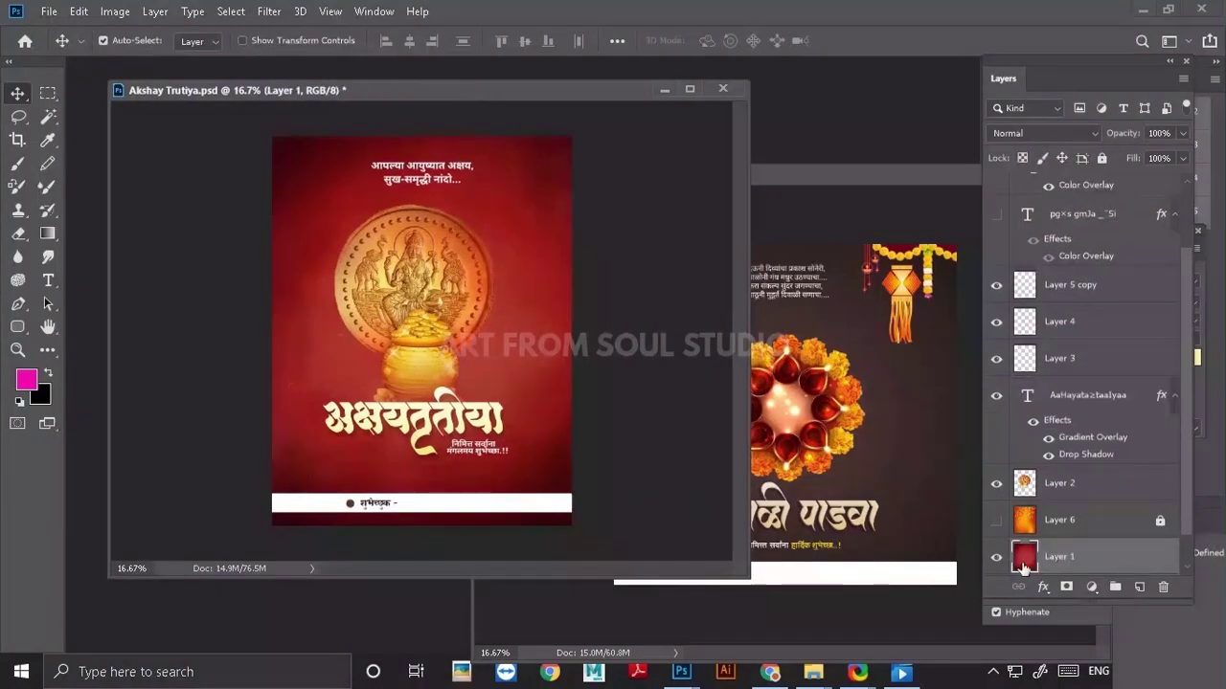
left_click_drag(421, 314, 410, 321)
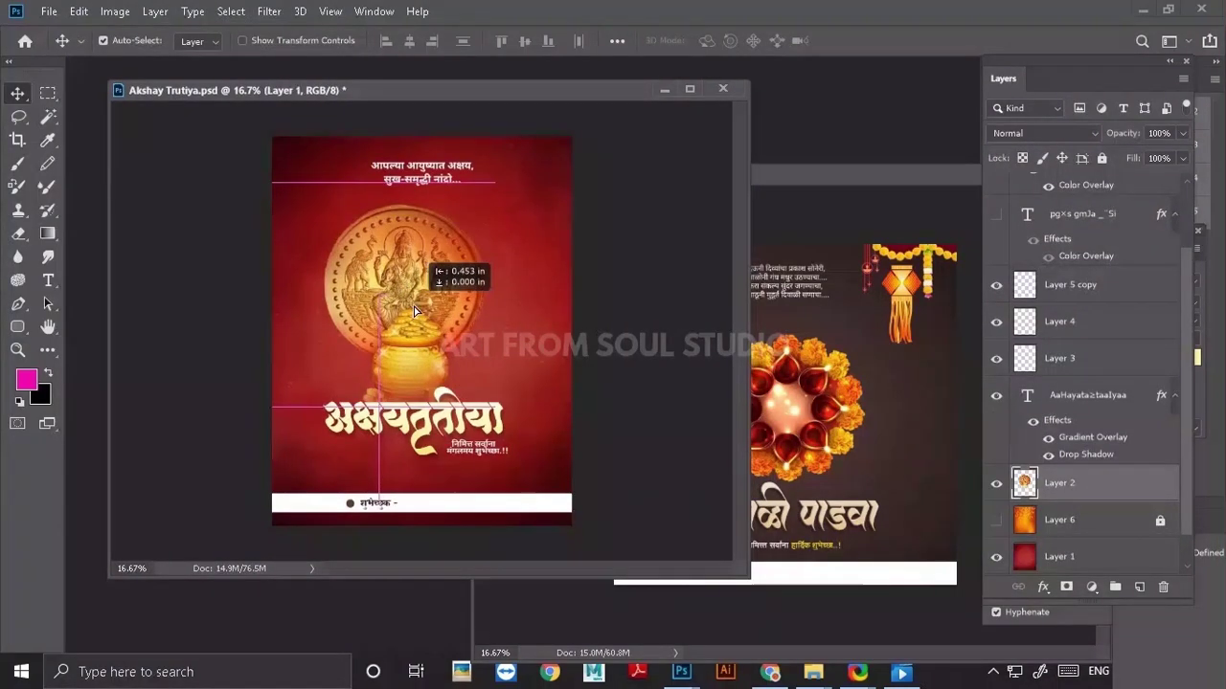
left_click(426, 196)
left_click_drag(433, 424, 438, 424)
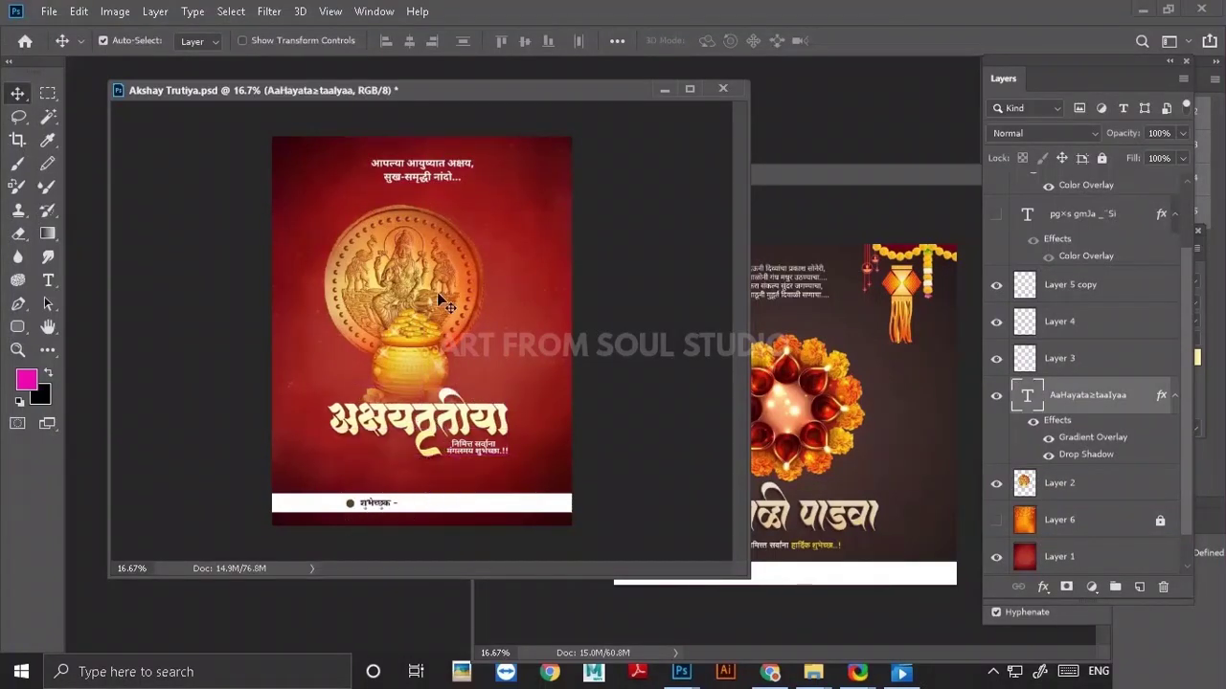
left_click_drag(438, 303, 455, 303)
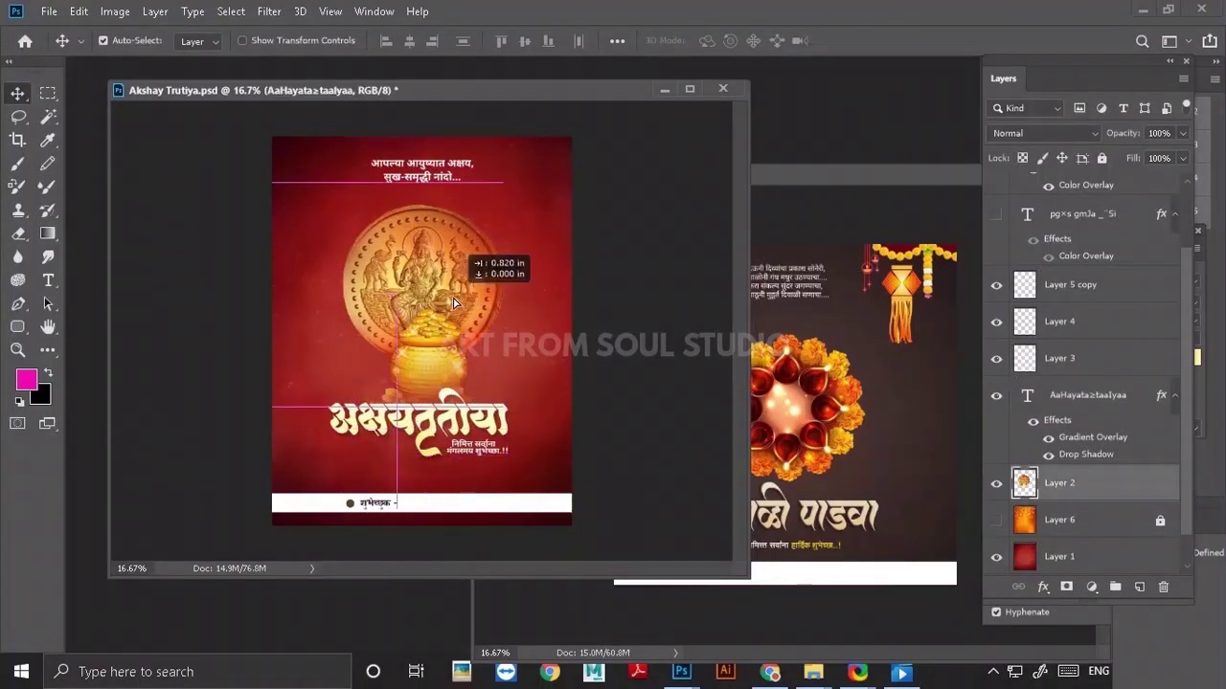
- Preview and hide the orange Layer 6, keeping the red Layer 1 background visible and selected
left_click(996, 520)
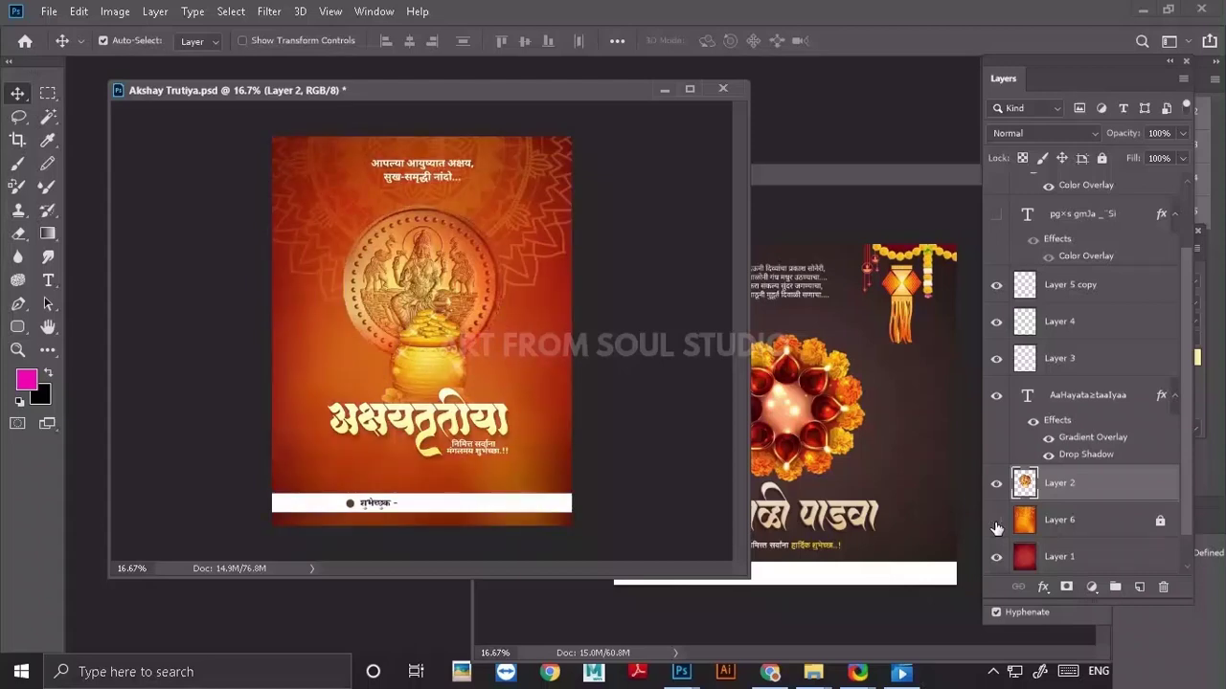
left_click(996, 522)
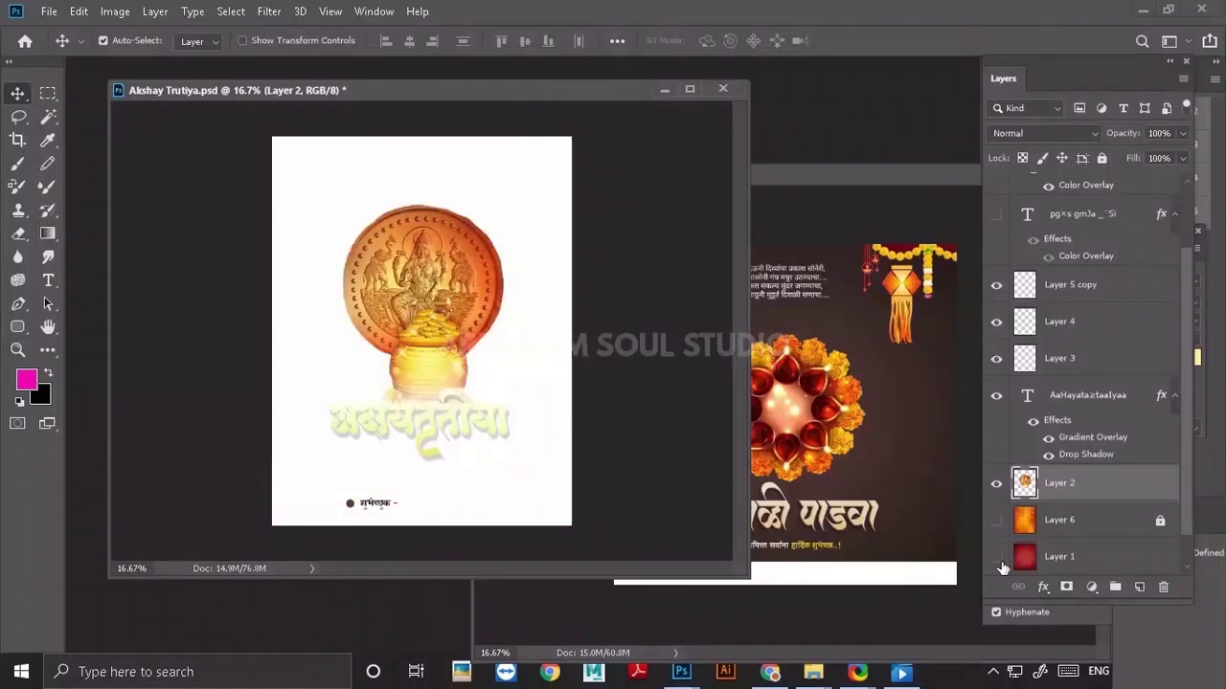
left_click(996, 556)
left_click(1046, 559)
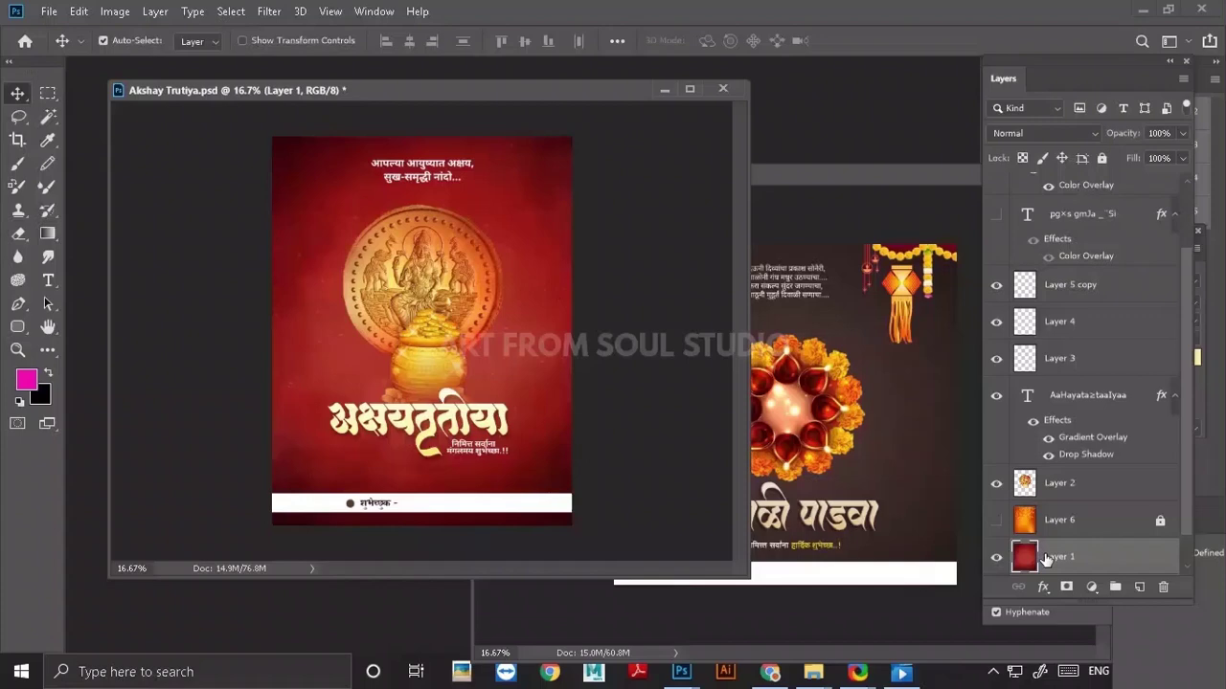
- Shift the Akshay Trutiya background hue from red toward blue with Hue/Saturation
key("ctrl+u")
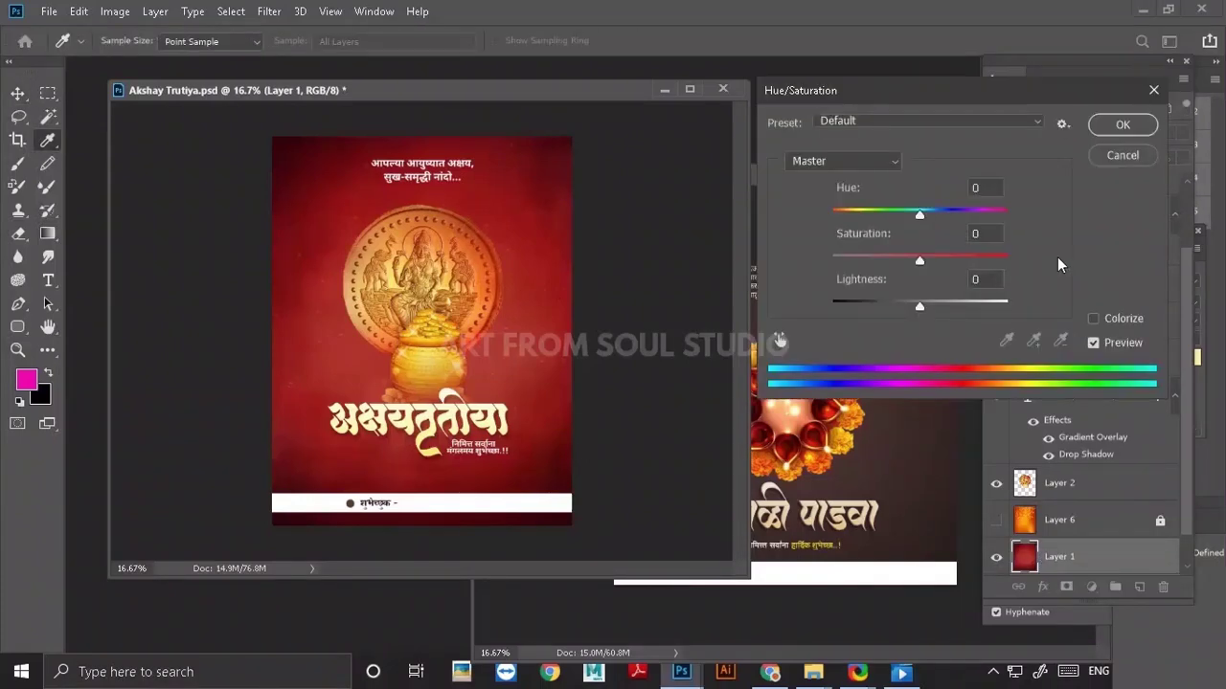
left_click_drag(919, 213, 852, 215)
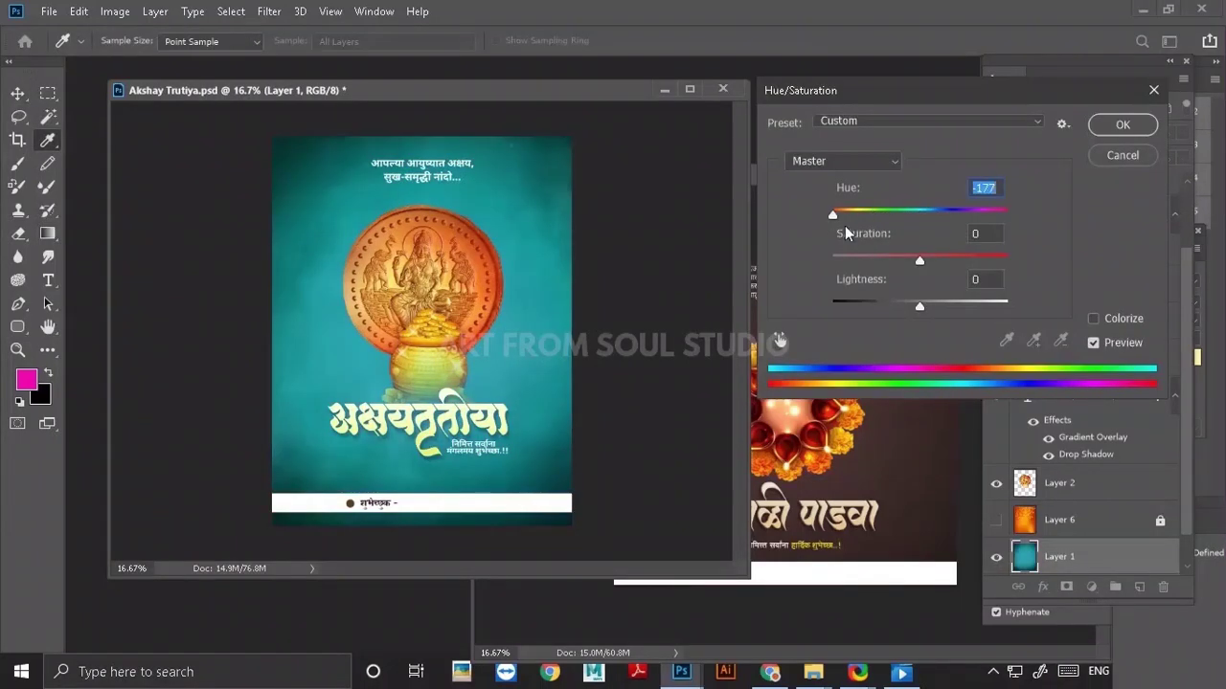
left_click(1122, 124)
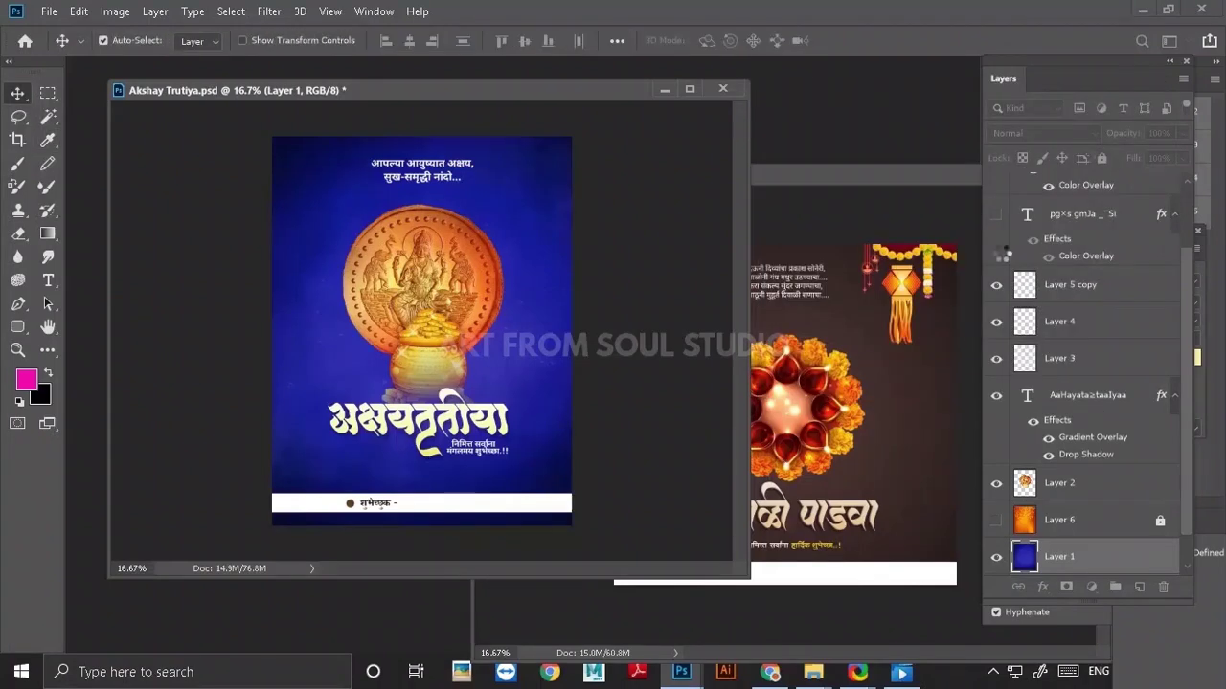
- Rearrange the document windows so the orange mandala image 1 (58).jpg comes to the front
left_click_drag(594, 96, 565, 99)
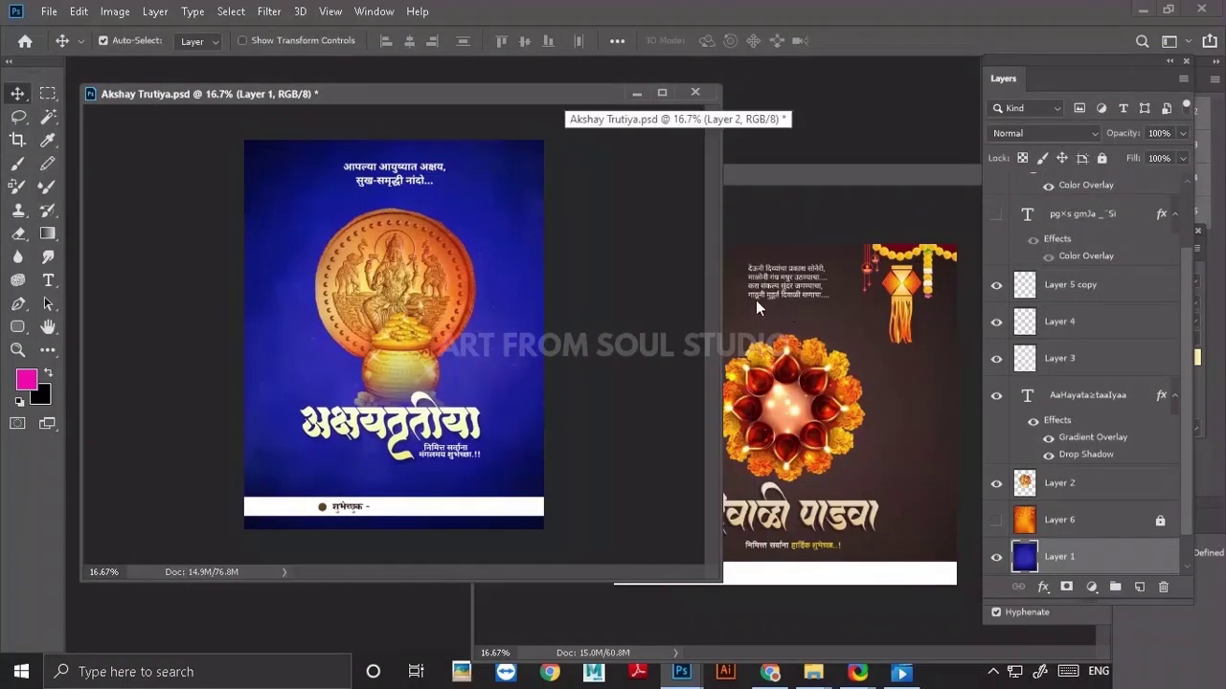
left_click_drag(759, 178, 775, 432)
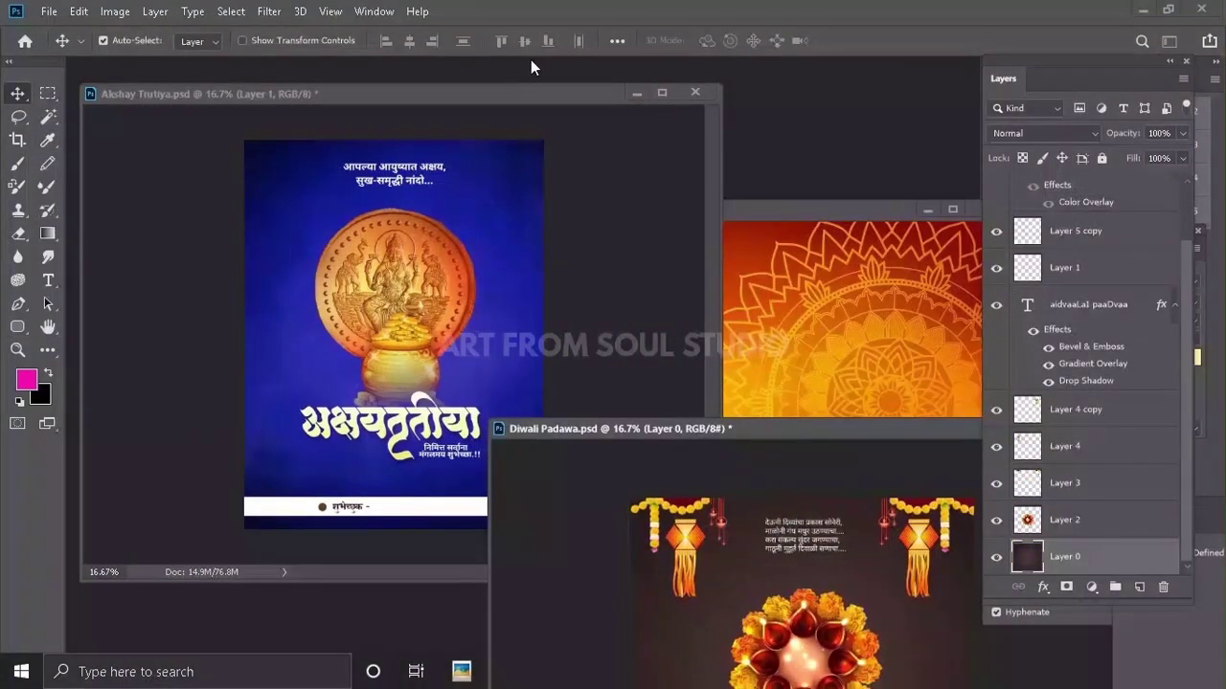
left_click_drag(523, 97, 591, 94)
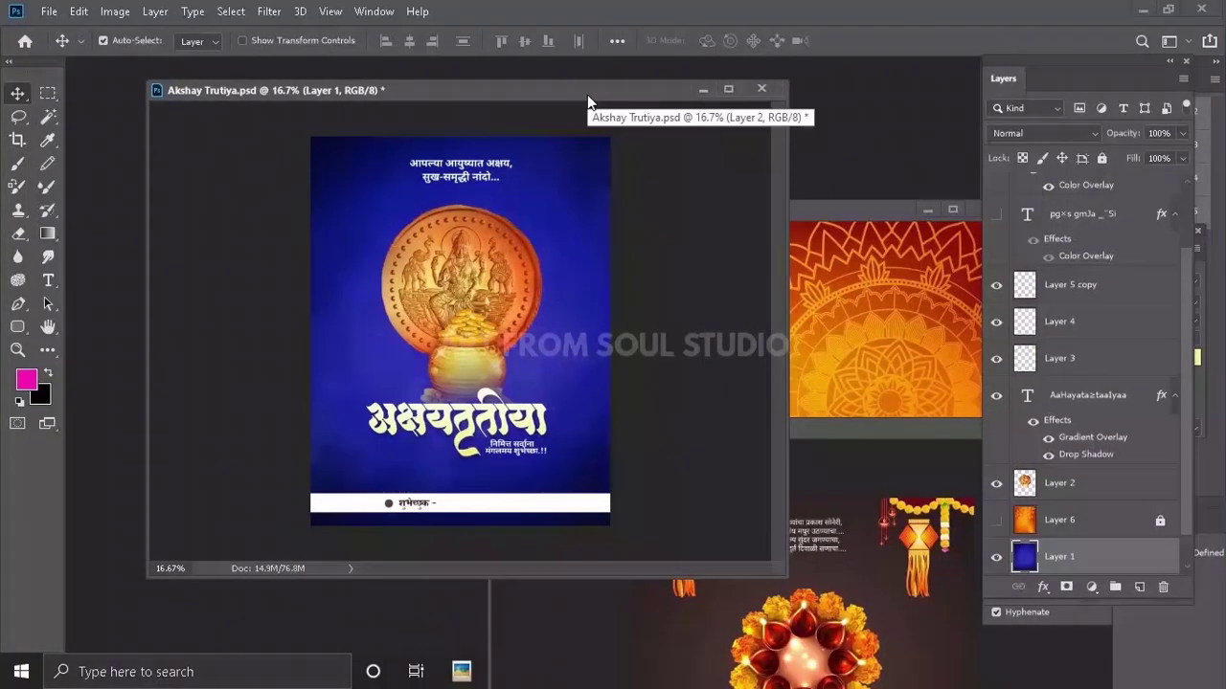
mouse_move(822, 216)
left_mouse_down()
mouse_move(756, 182)
mouse_move(885, 401)
mouse_move(831, 287)
mouse_move(1075, 235)
left_mouse_up()
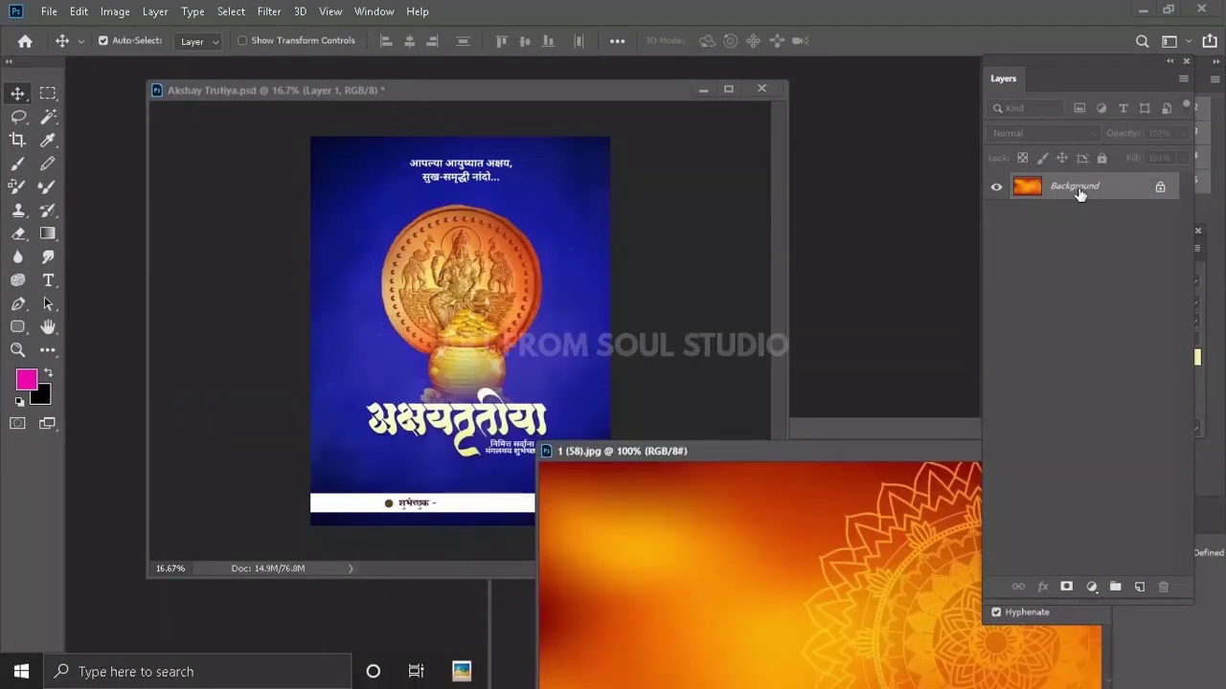
- Copy the orange mandala background into Akshay Trutiya, rotate it 180° and stretch it upward
left_click_drag(1080, 193, 374, 331)
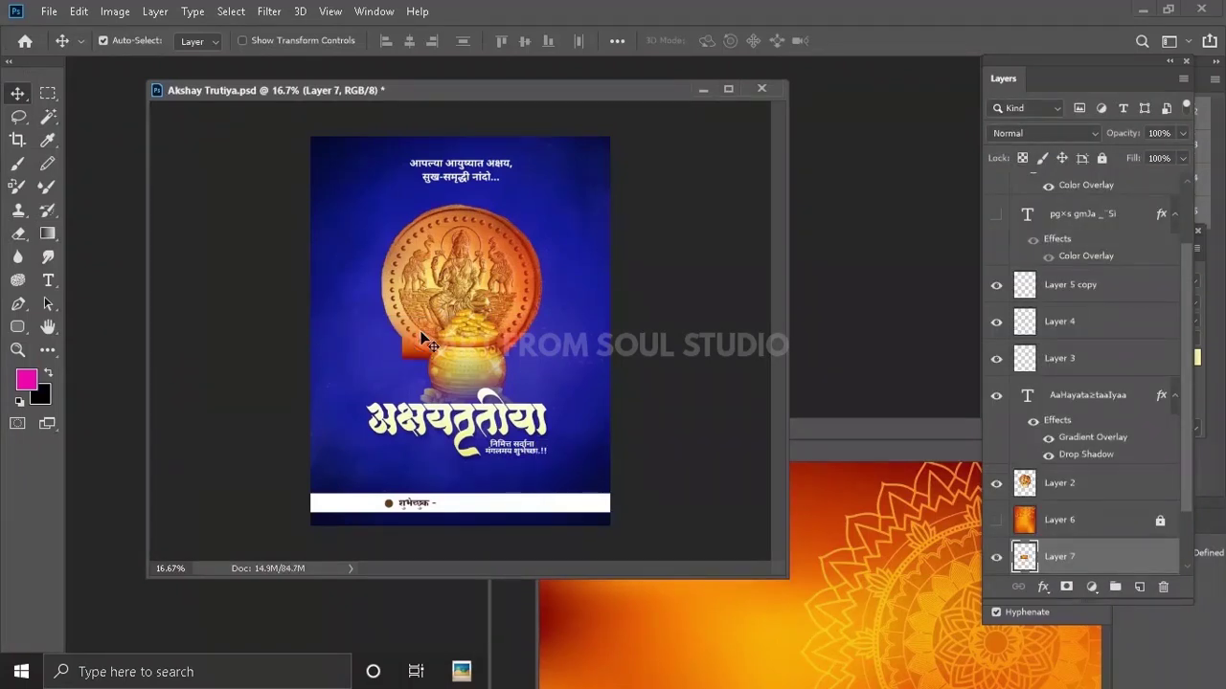
key("ctrl+t")
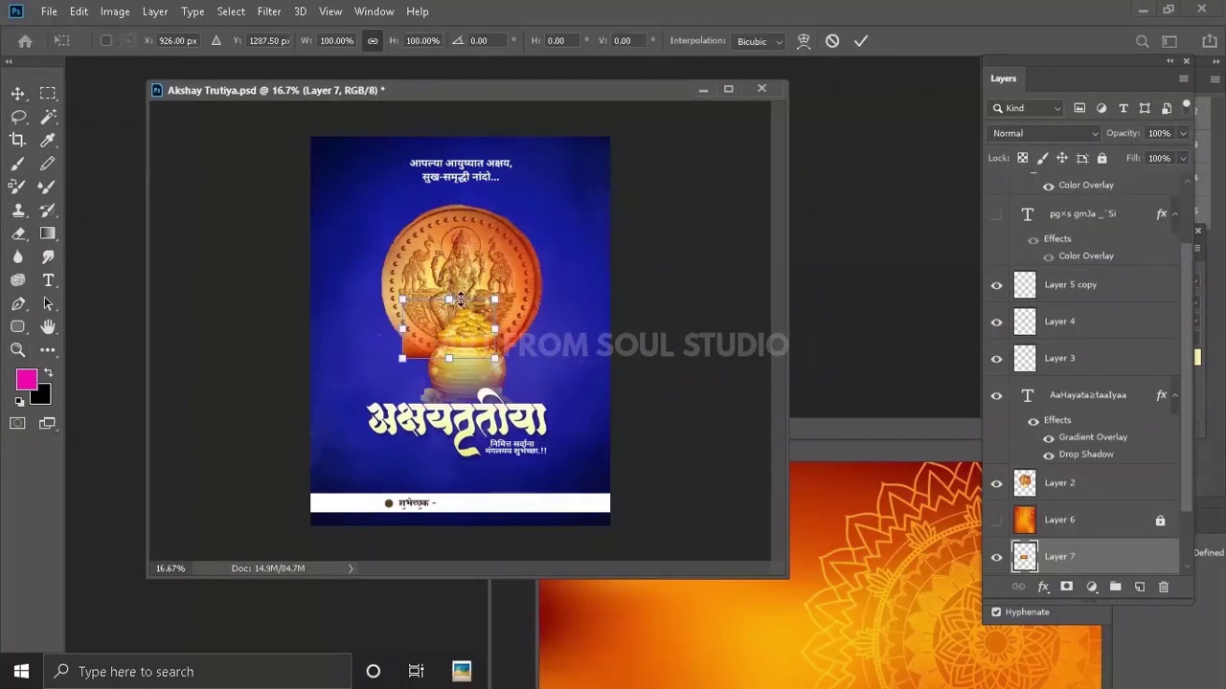
right_click(465, 310)
left_click(498, 476)
left_click_drag(454, 288, 450, 85)
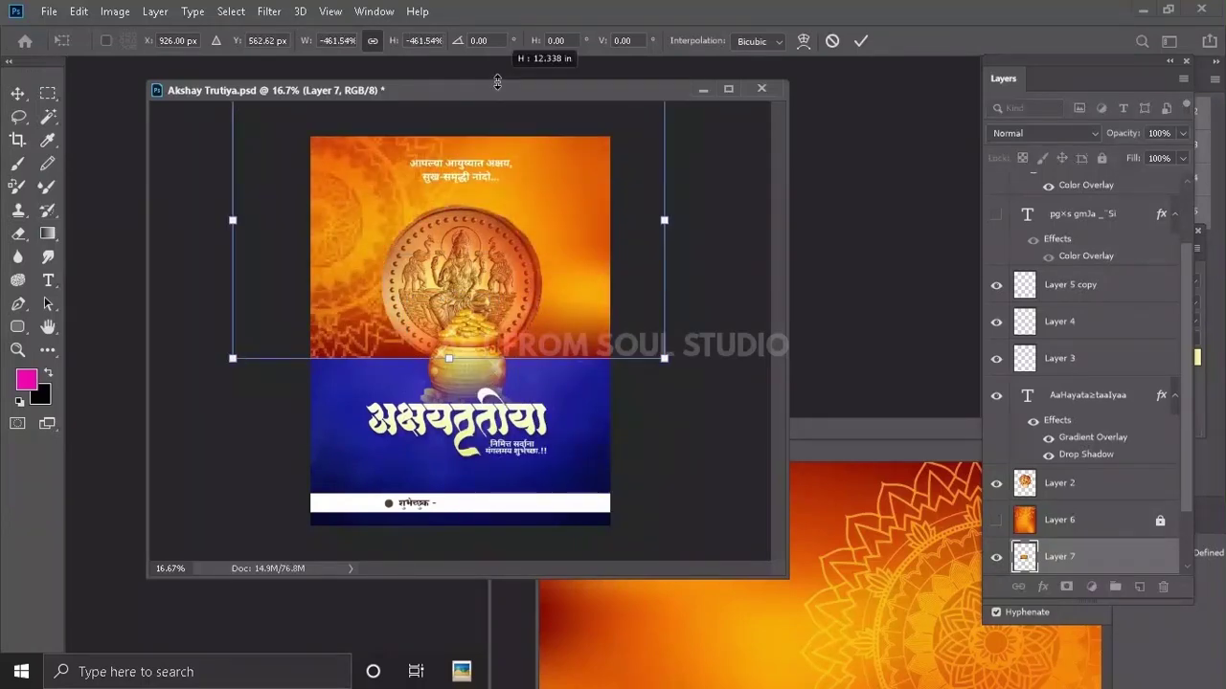
- Rotate the mandala layer 90°, then move and scale it to fill the whole poster
right_click(491, 247)
left_click(534, 433)
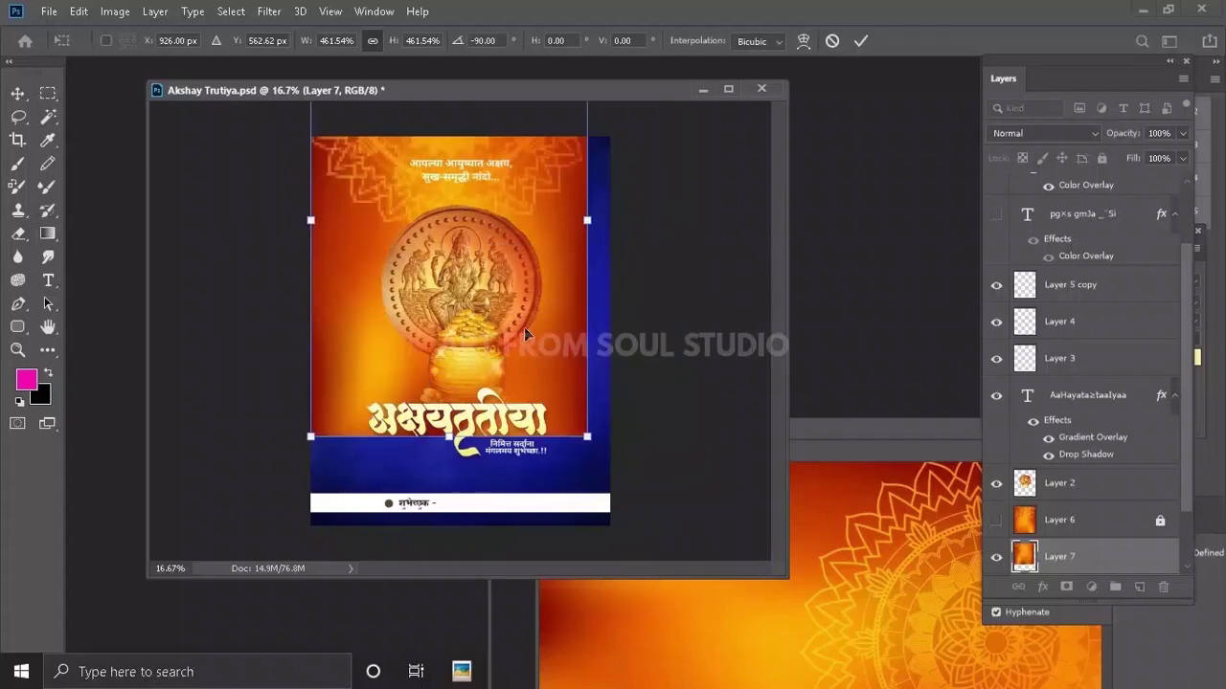
mouse_move(534, 371)
left_mouse_down()
mouse_move(463, 515)
mouse_move(462, 560)
left_mouse_up()
mouse_move(465, 470)
left_mouse_down()
mouse_move(510, 441)
mouse_move(505, 412)
left_mouse_up()
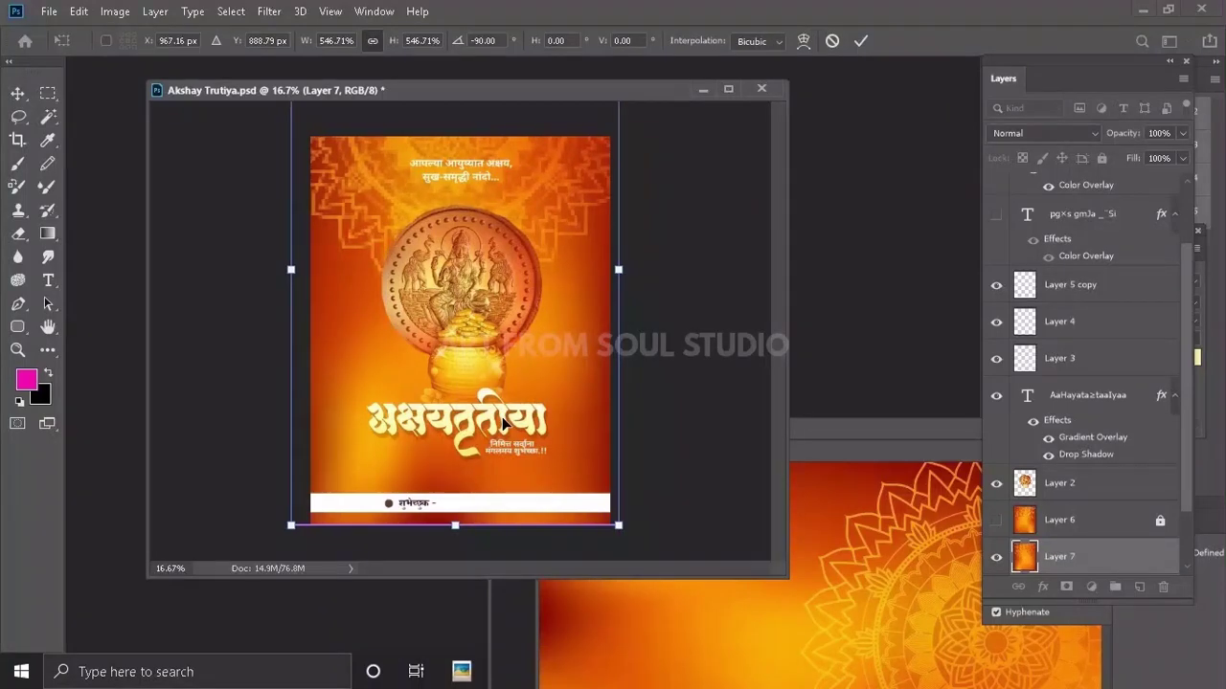
key("Return")
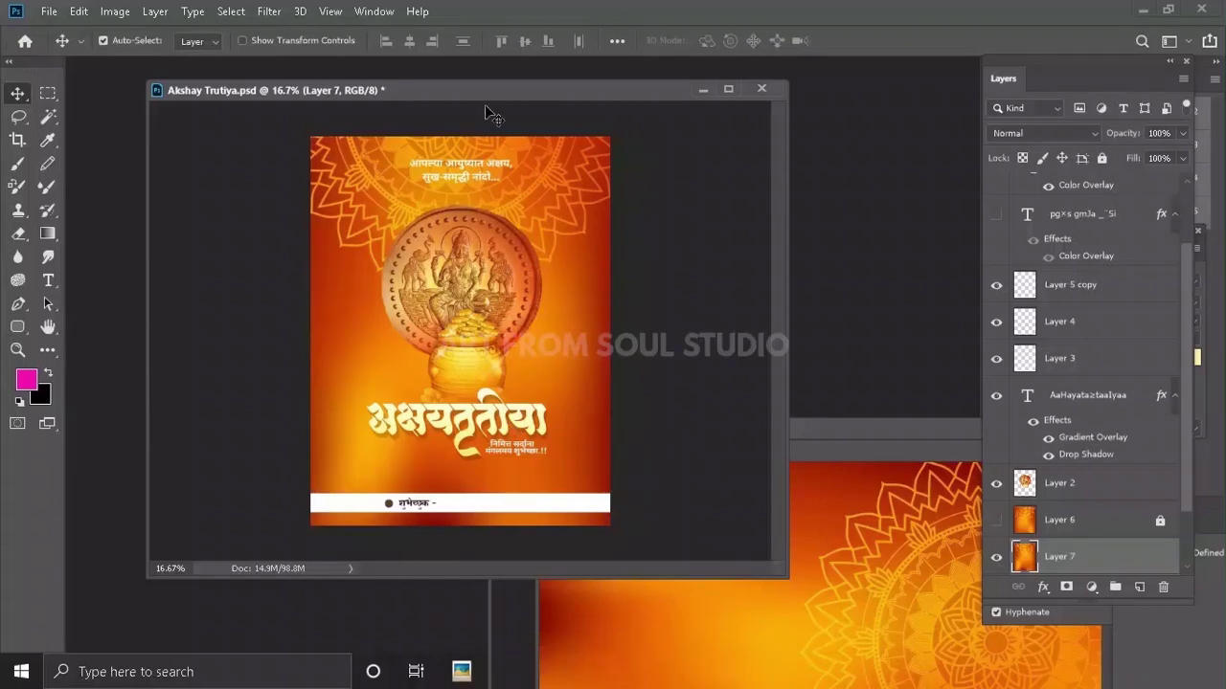
- Show Layer 6 and hide the newly placed Layer 7
left_click_drag(486, 96, 460, 94)
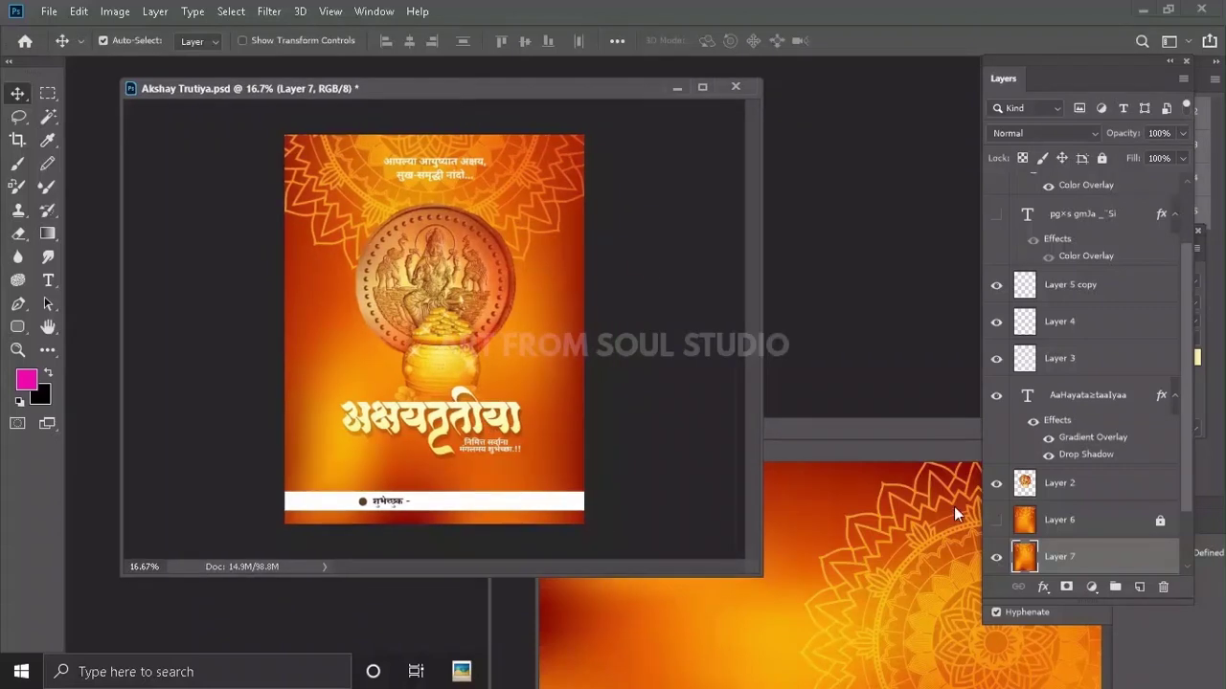
left_click(995, 525)
left_click(996, 556)
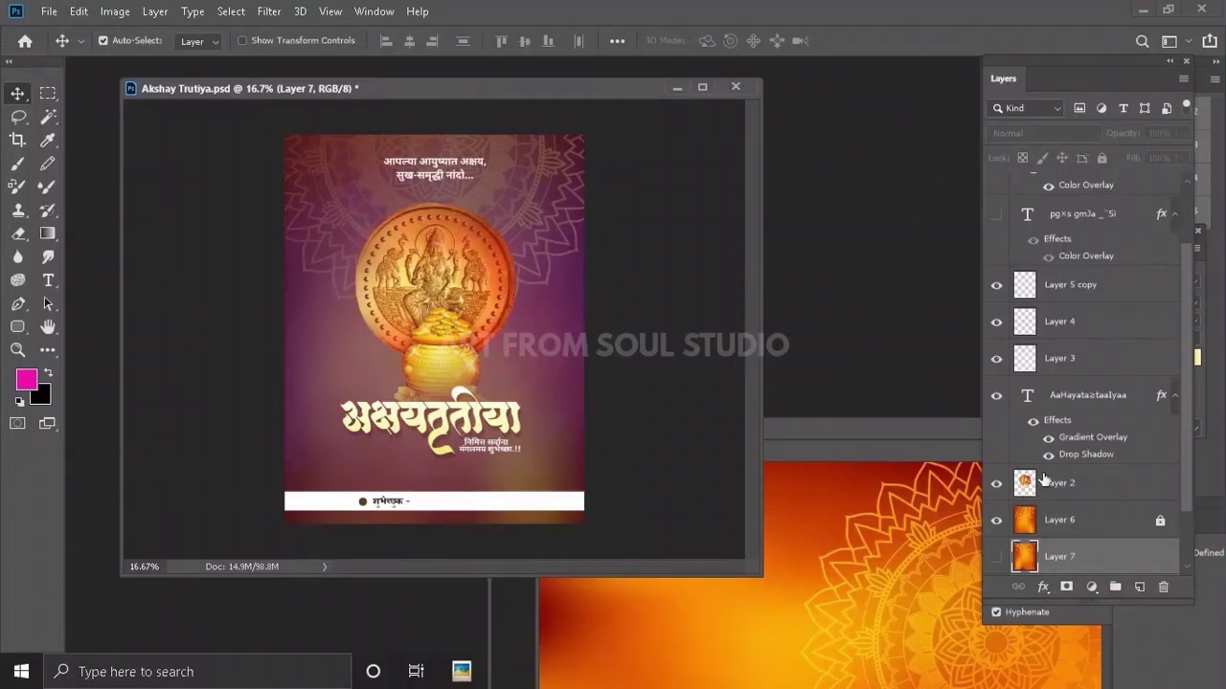
- Set Layer 6 to Multiply blend mode at 89% opacity
left_click(1149, 527)
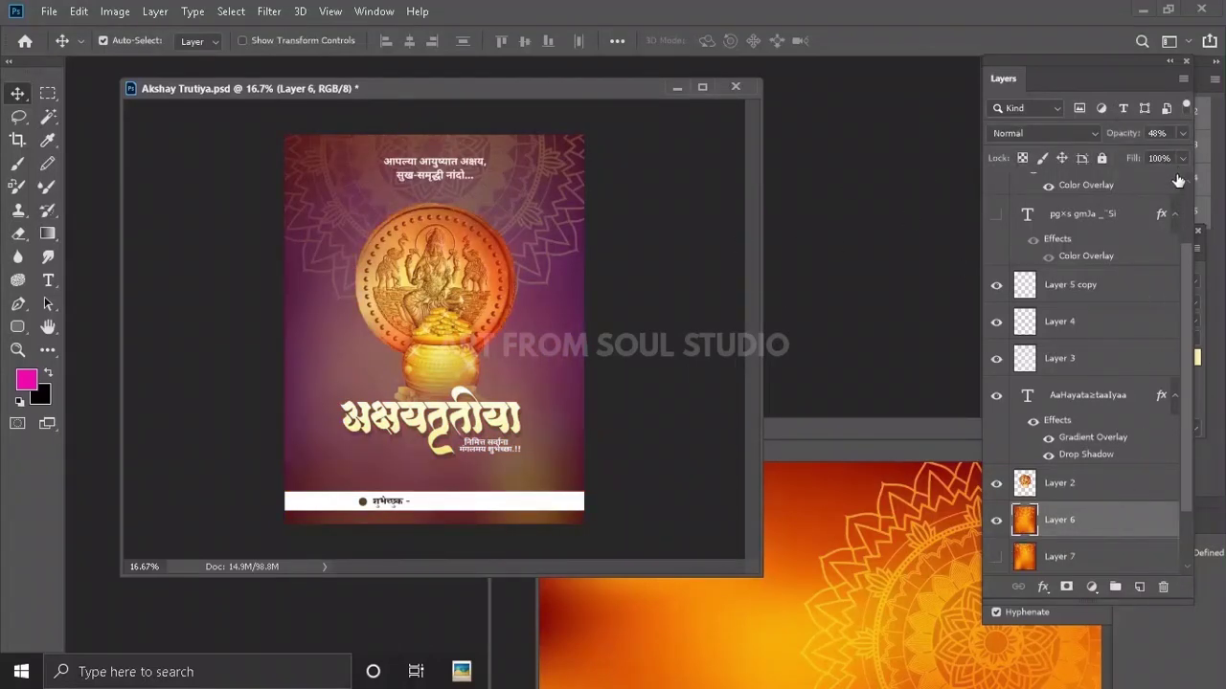
left_click(1186, 135)
left_click_drag(1106, 158, 1134, 158)
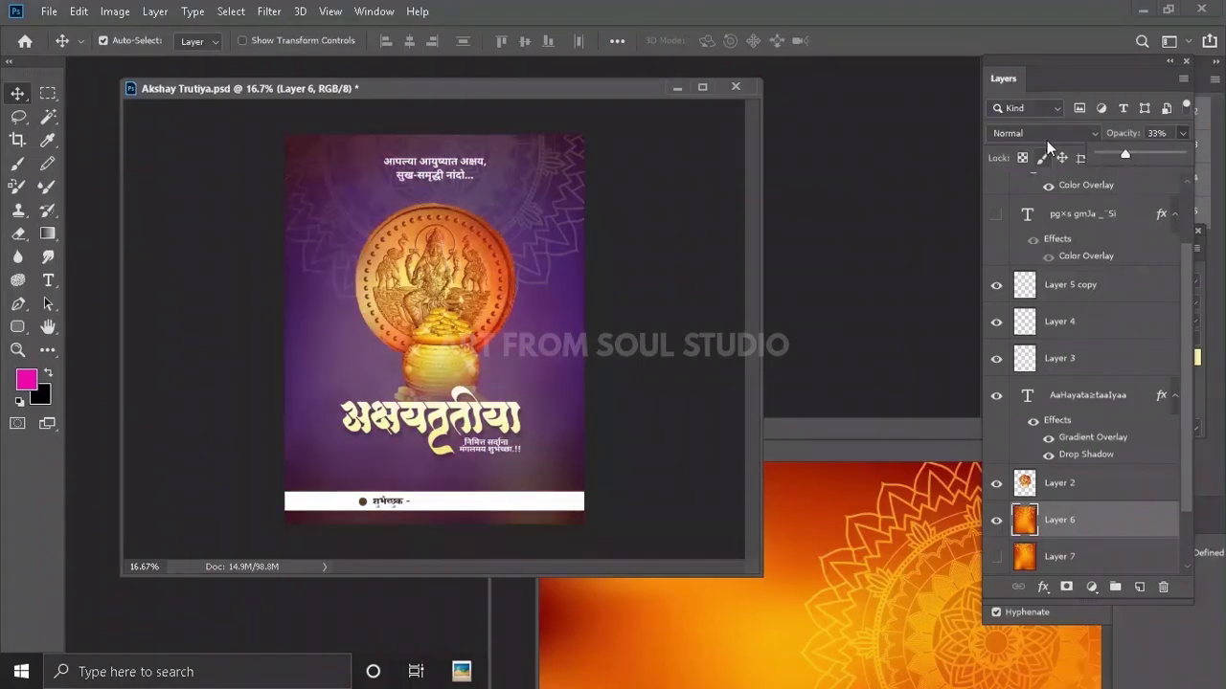
left_click(1046, 136)
left_click(1026, 202)
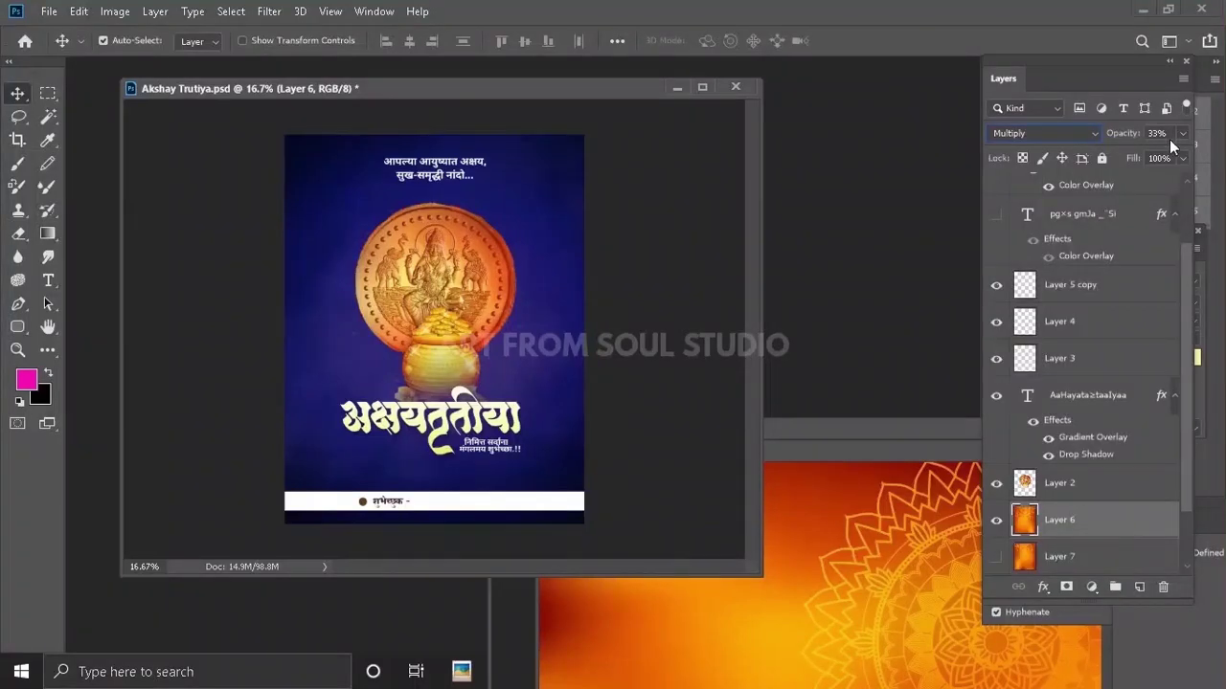
left_click(1182, 134)
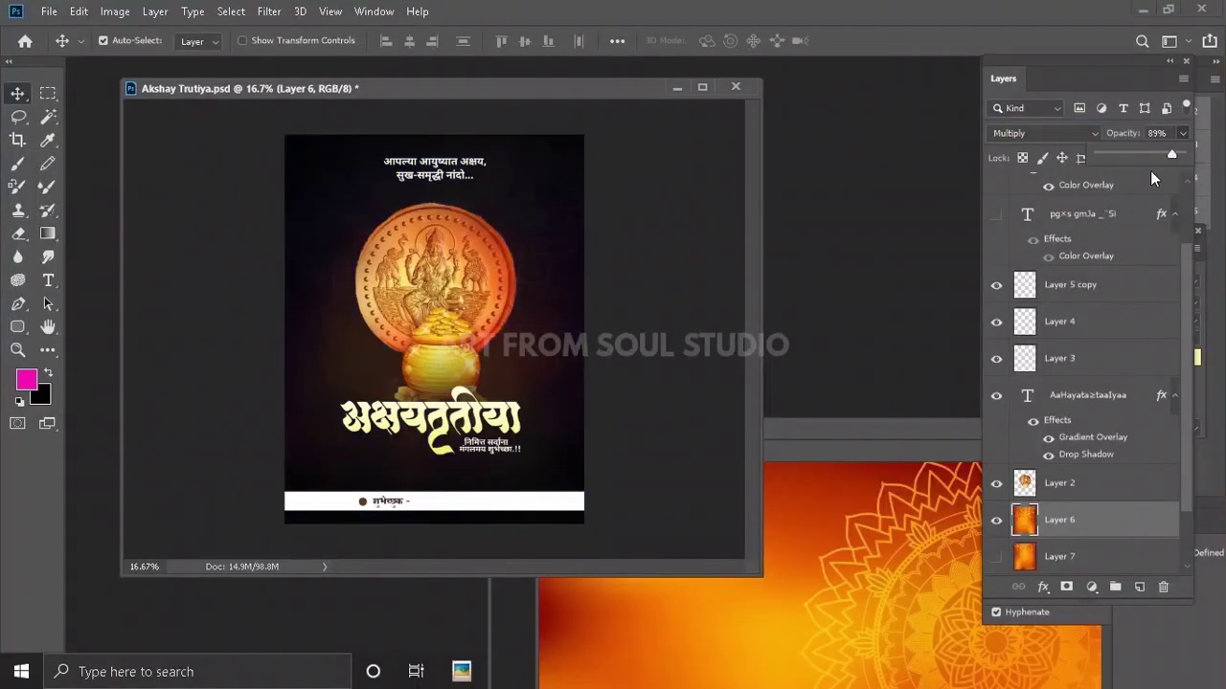
- Rearrange the windows to bring the Diwali Padawa poster to the front
left_click_drag(551, 99, 590, 94)
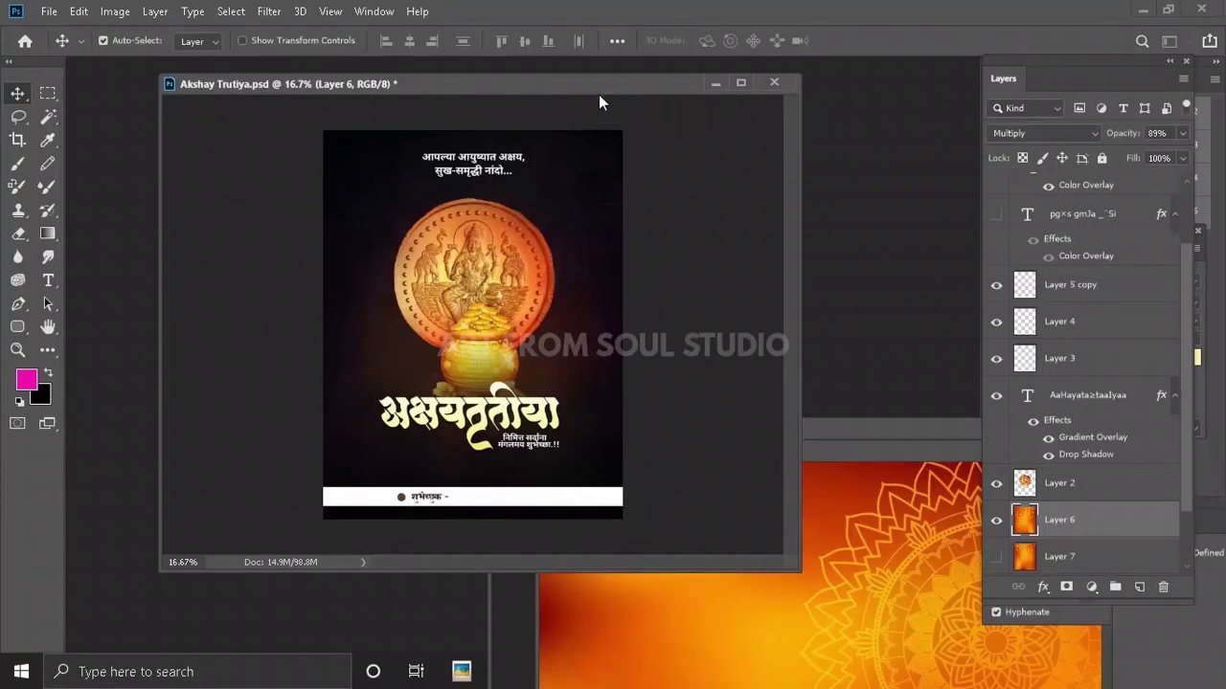
mouse_move(597, 93)
left_mouse_down()
mouse_move(608, 274)
mouse_move(536, 172)
mouse_move(535, 131)
left_mouse_up()
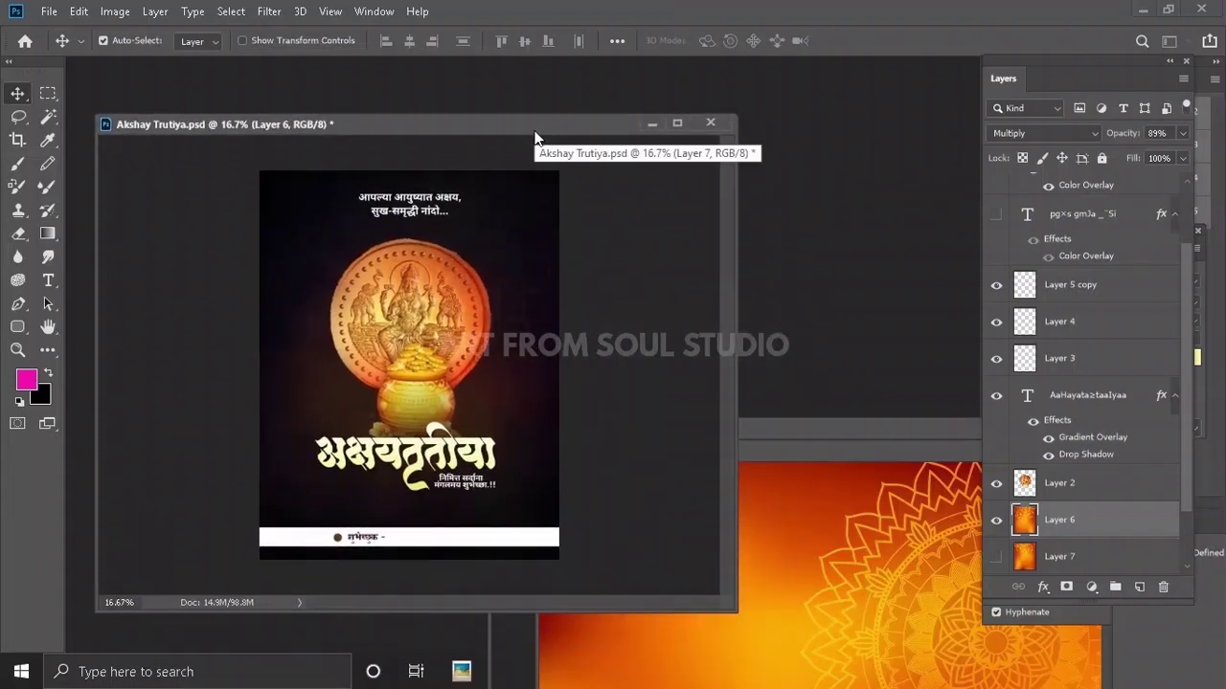
mouse_move(778, 426)
left_mouse_down()
mouse_move(337, 178)
mouse_move(414, 231)
mouse_move(453, 174)
mouse_move(508, 210)
mouse_move(440, 105)
left_mouse_up()
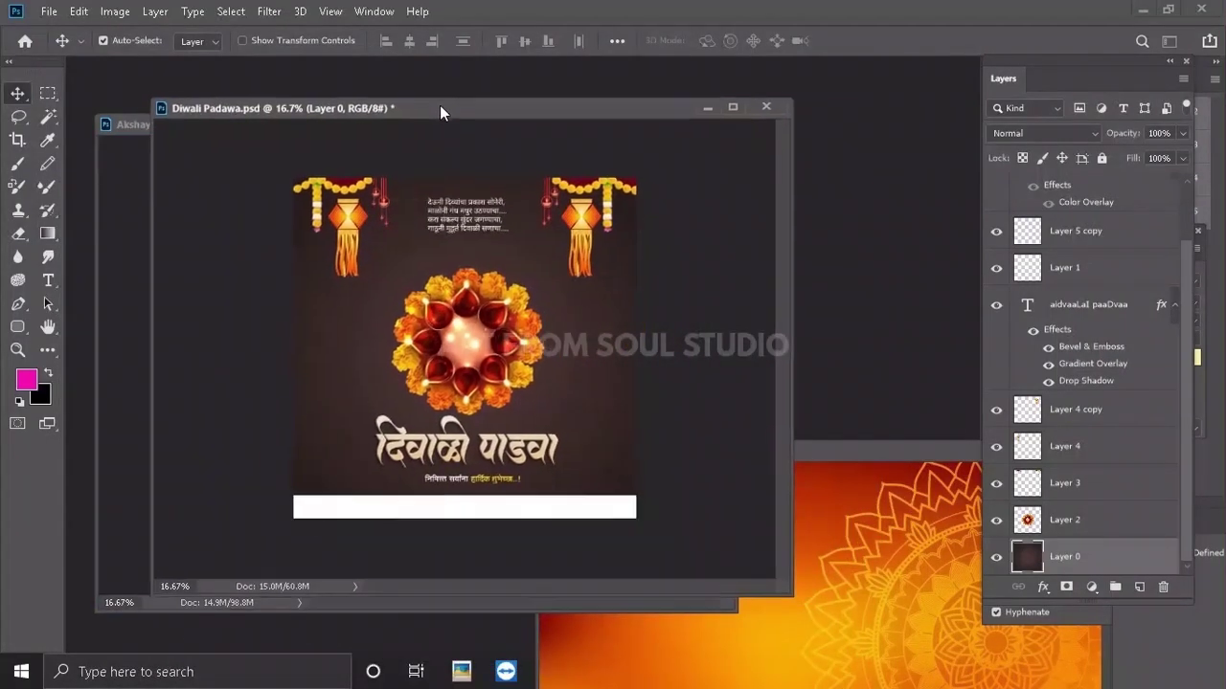
- Move the diya flower upward and nudge the verse text slightly left on Diwali Padawa
left_click_drag(788, 593, 819, 616)
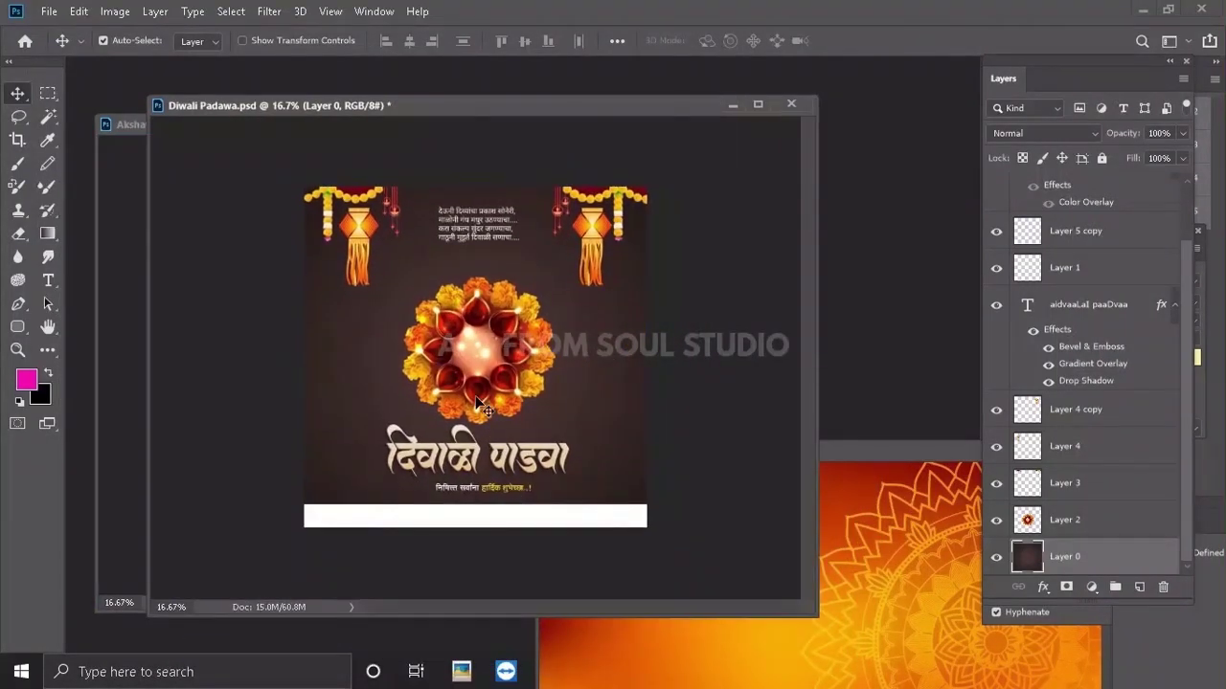
mouse_move(478, 369)
left_mouse_down()
mouse_move(483, 343)
mouse_move(476, 357)
left_mouse_up()
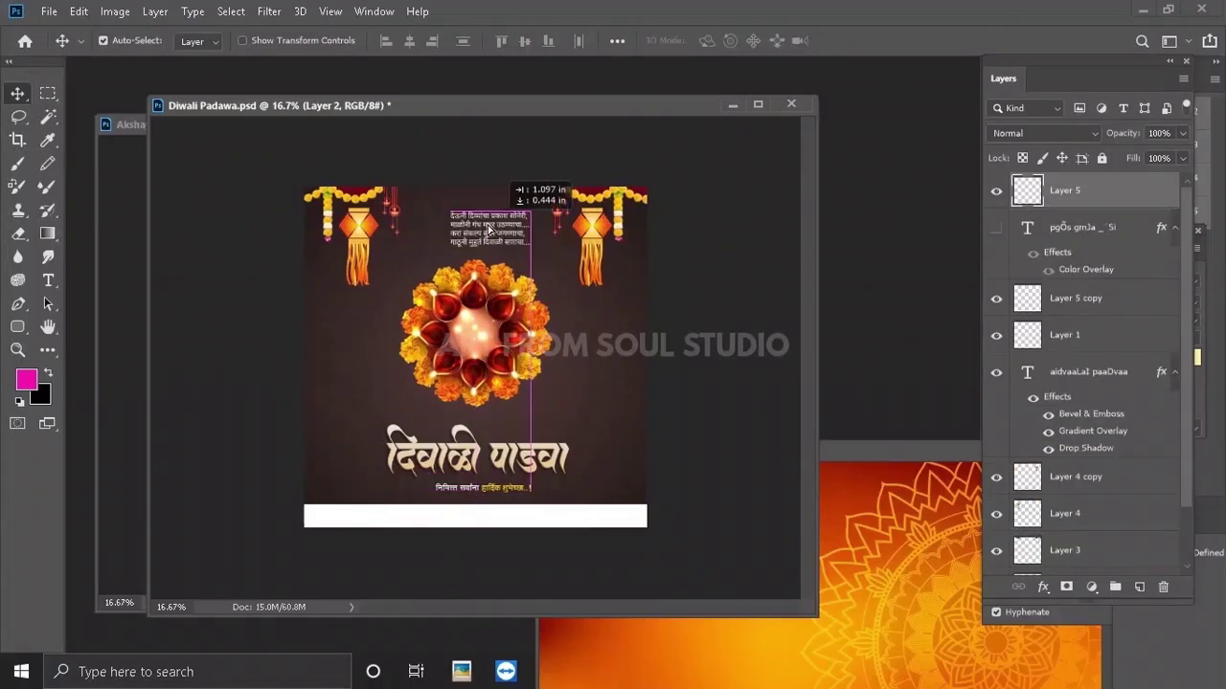
left_click(556, 241)
left_click_drag(517, 463, 512, 459)
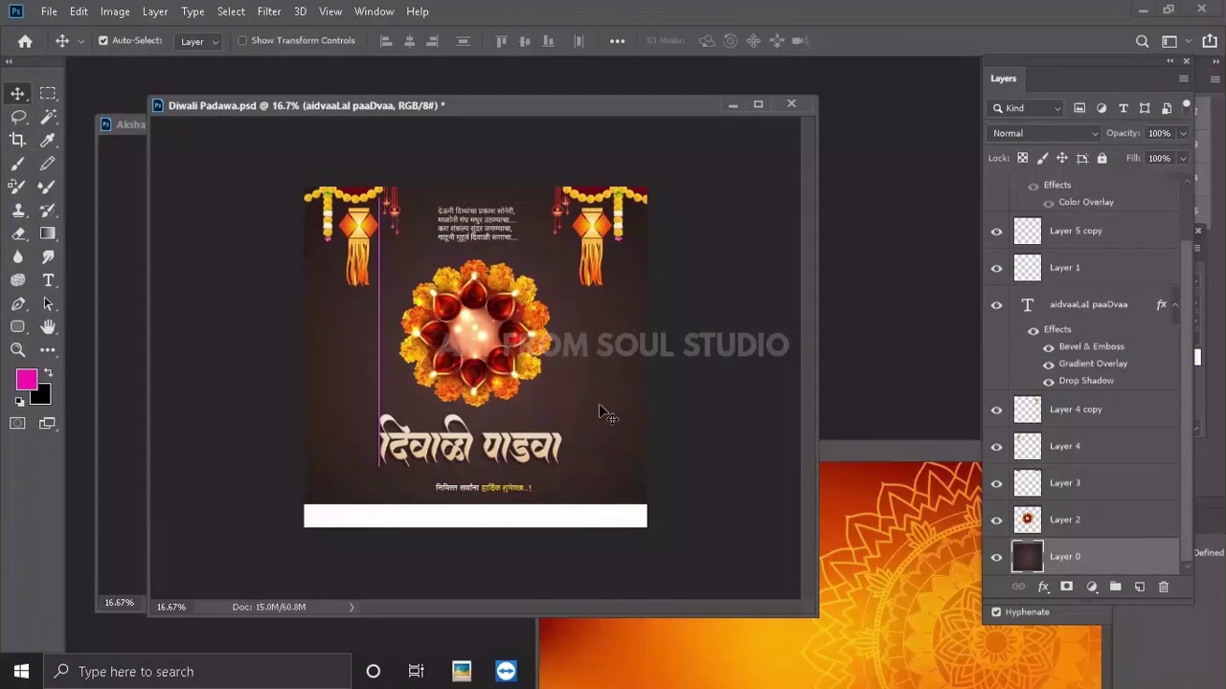
- Recolour Layer 0 dark teal (Hue -180, Saturation +56, Lightness -54) and minimise Photoshop
left_click(996, 556)
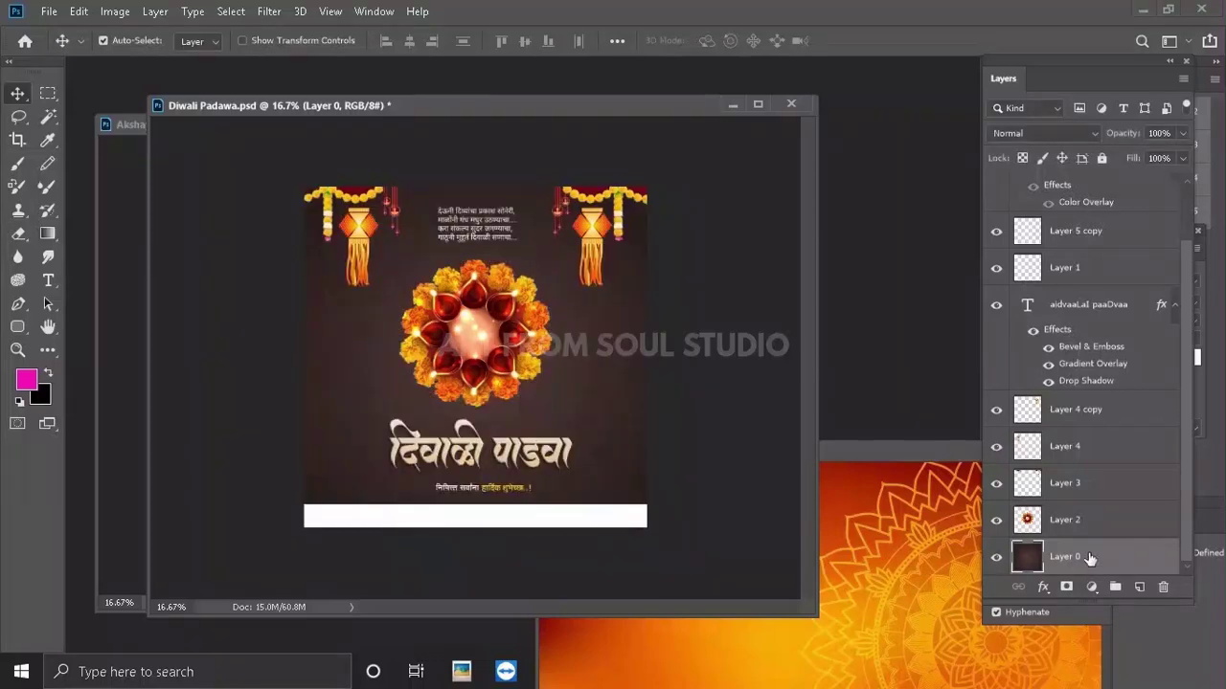
key("ctrl+u")
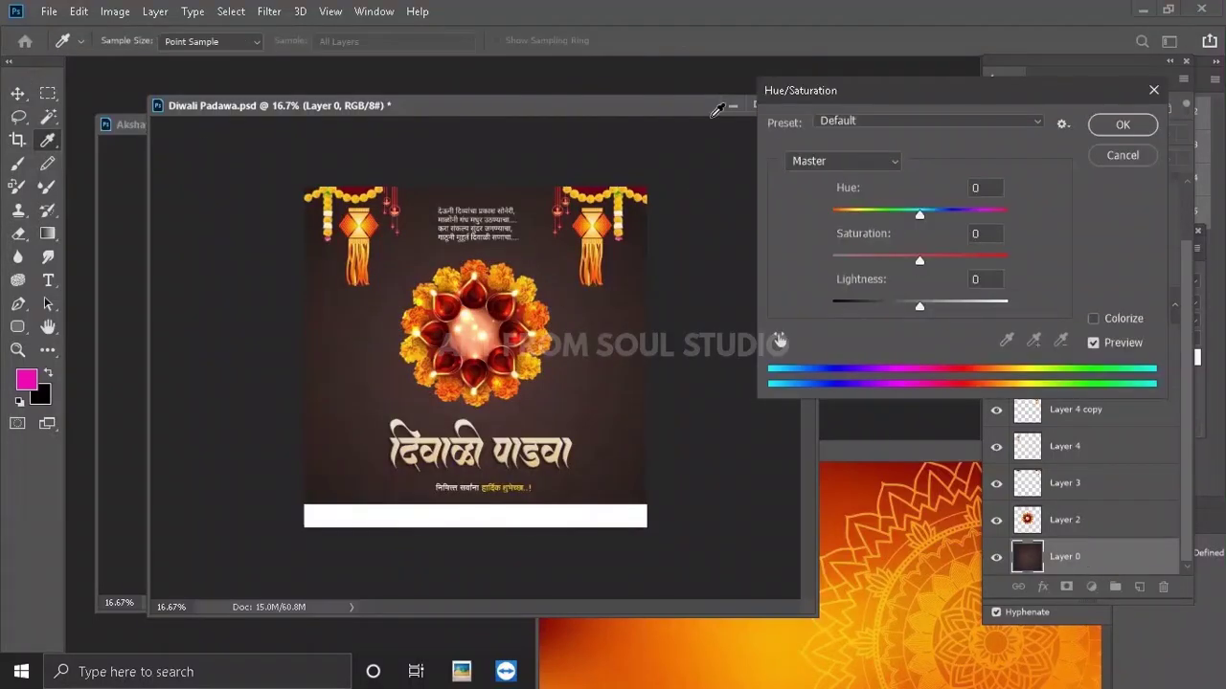
mouse_move(920, 214)
left_mouse_down()
mouse_move(981, 212)
mouse_move(831, 228)
left_mouse_up()
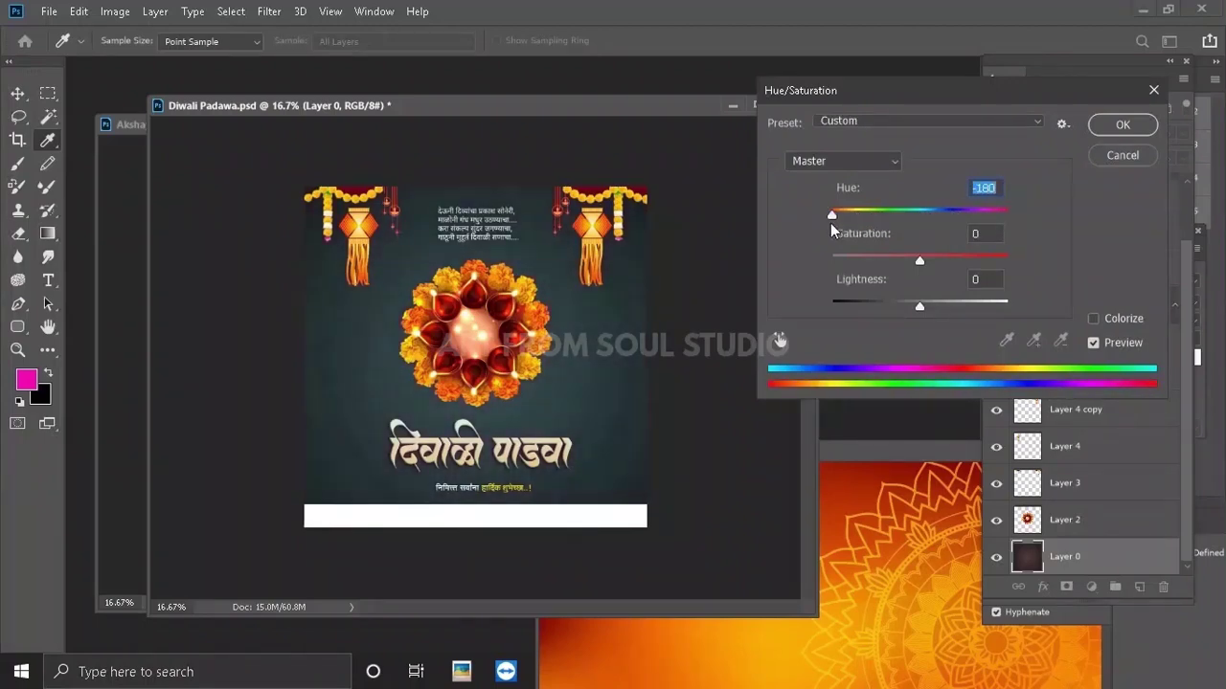
left_click_drag(919, 260, 965, 259)
left_click_drag(919, 307, 873, 310)
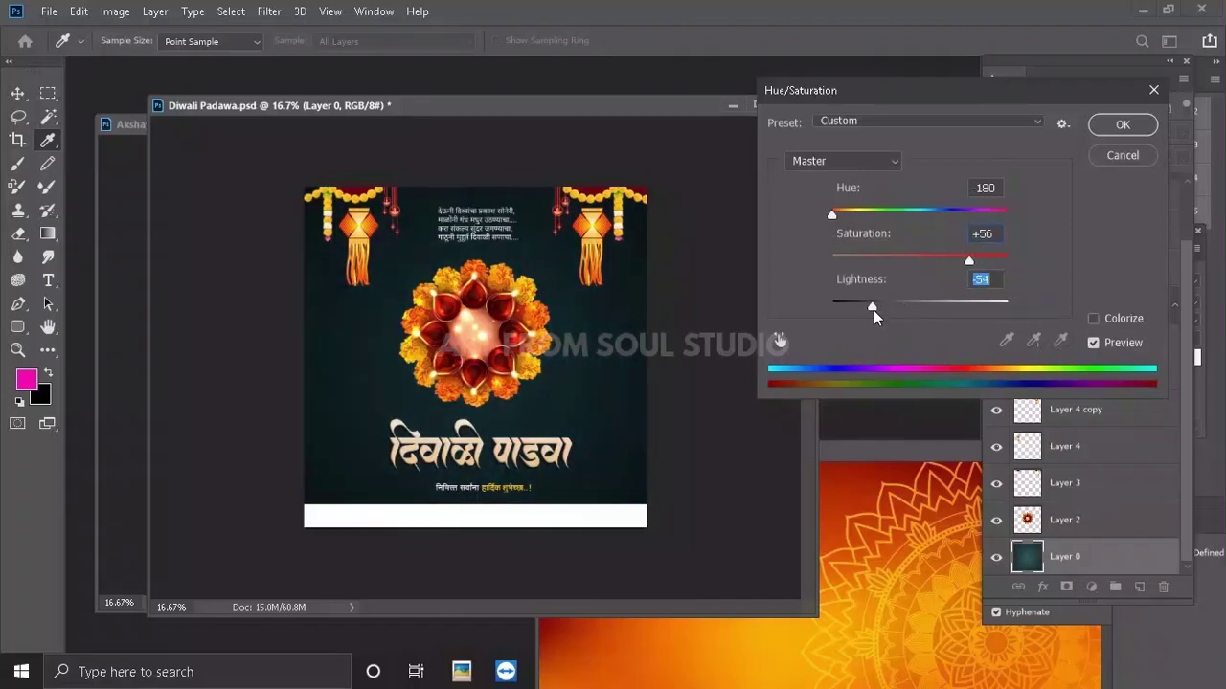
left_click(1128, 127)
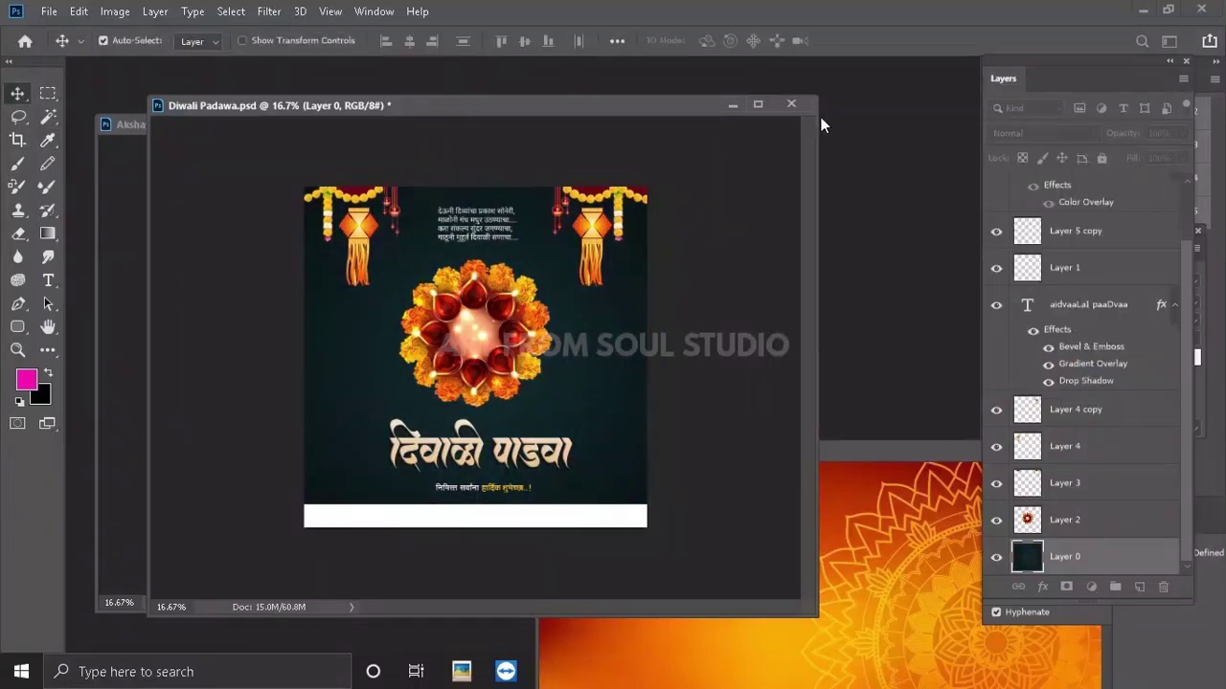
mouse_move(473, 115)
left_mouse_down()
mouse_move(650, 272)
mouse_move(576, 198)
left_mouse_up()
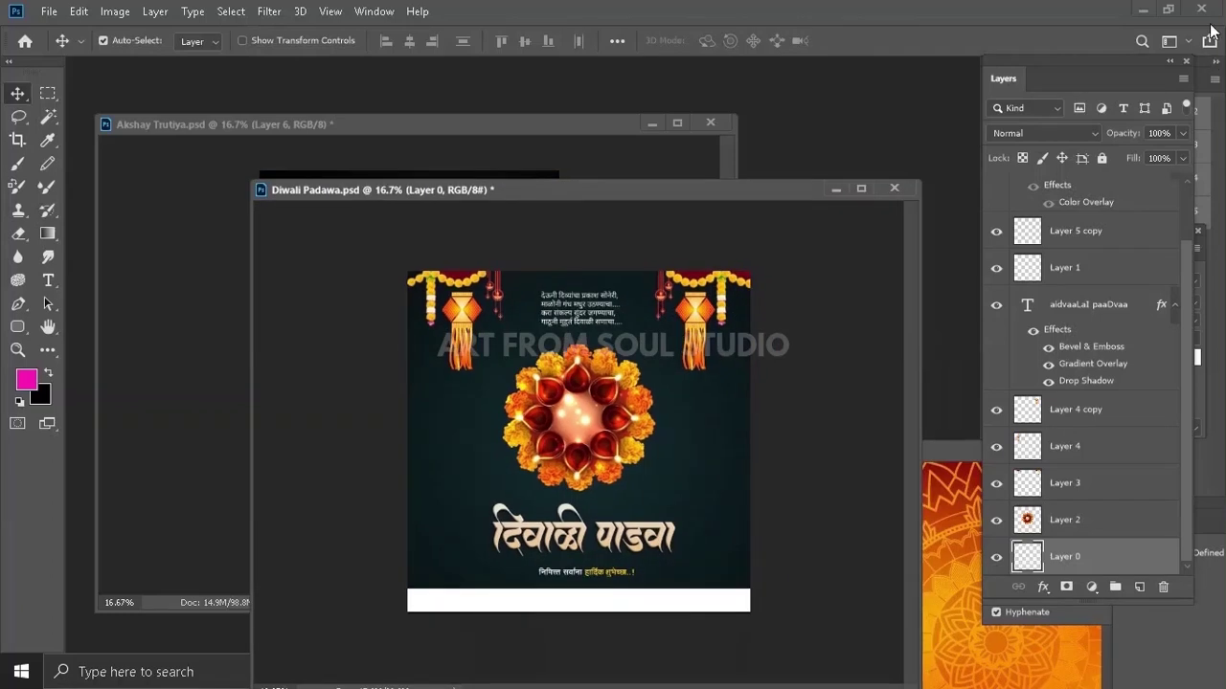
left_click(1144, 11)
- Scroll through the 100 FESTIVAL PSD files and go up to marathi festival 499
scroll(424, 321, "down", 5)
scroll(425, 327, "down", 5)
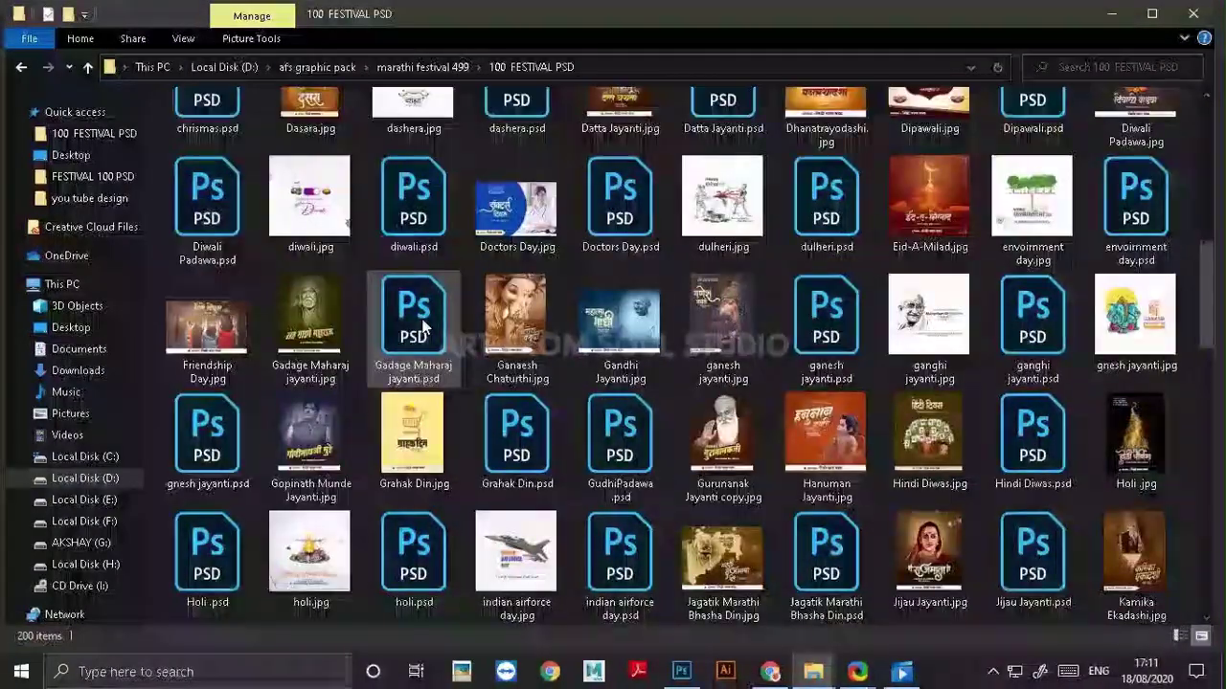
scroll(424, 326, "down", 10)
scroll(426, 327, "down", 5)
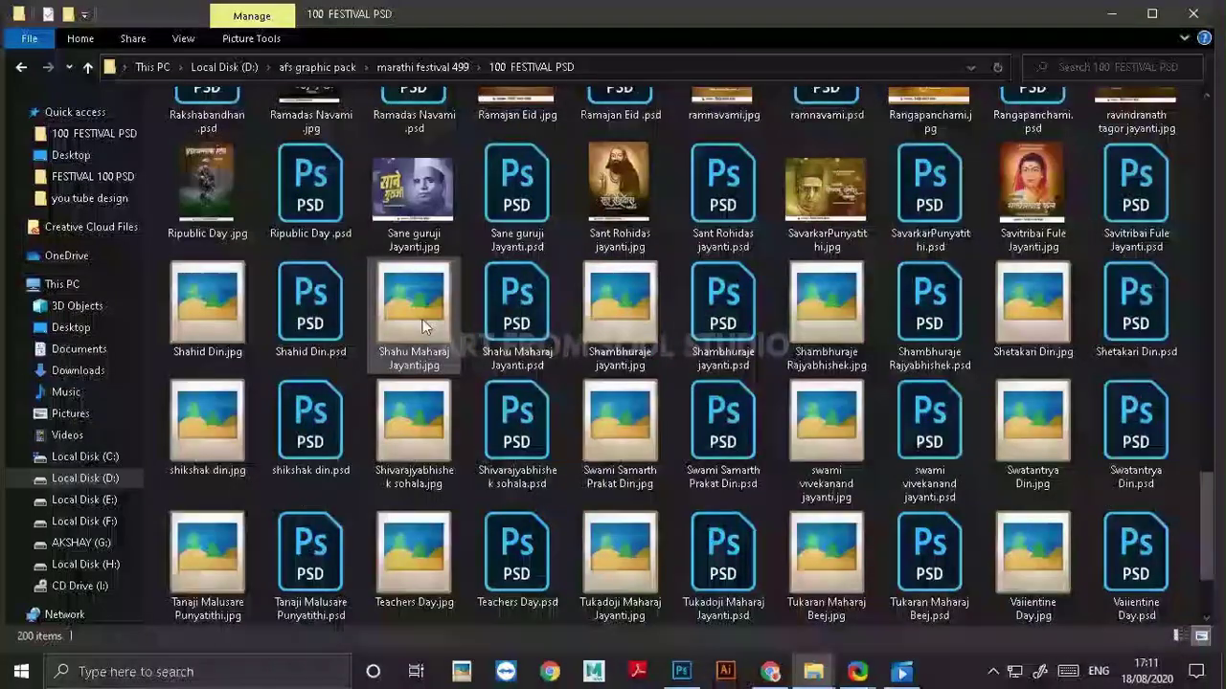
scroll(424, 326, "down", 2)
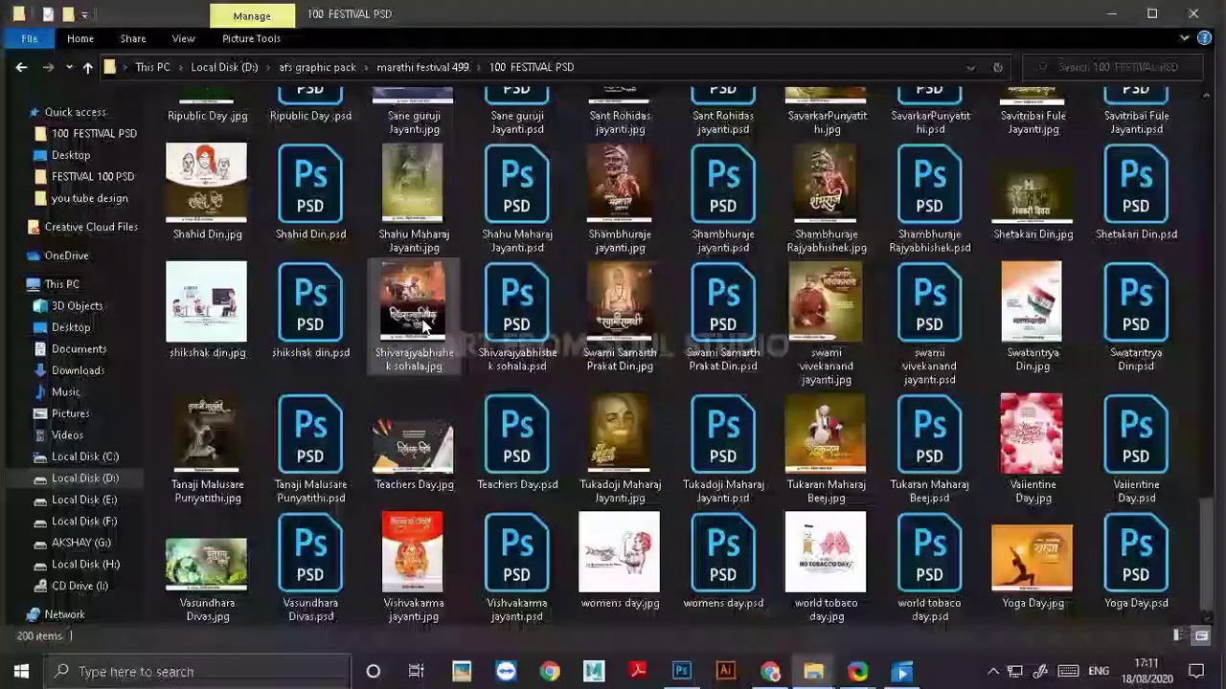
left_click(87, 69)
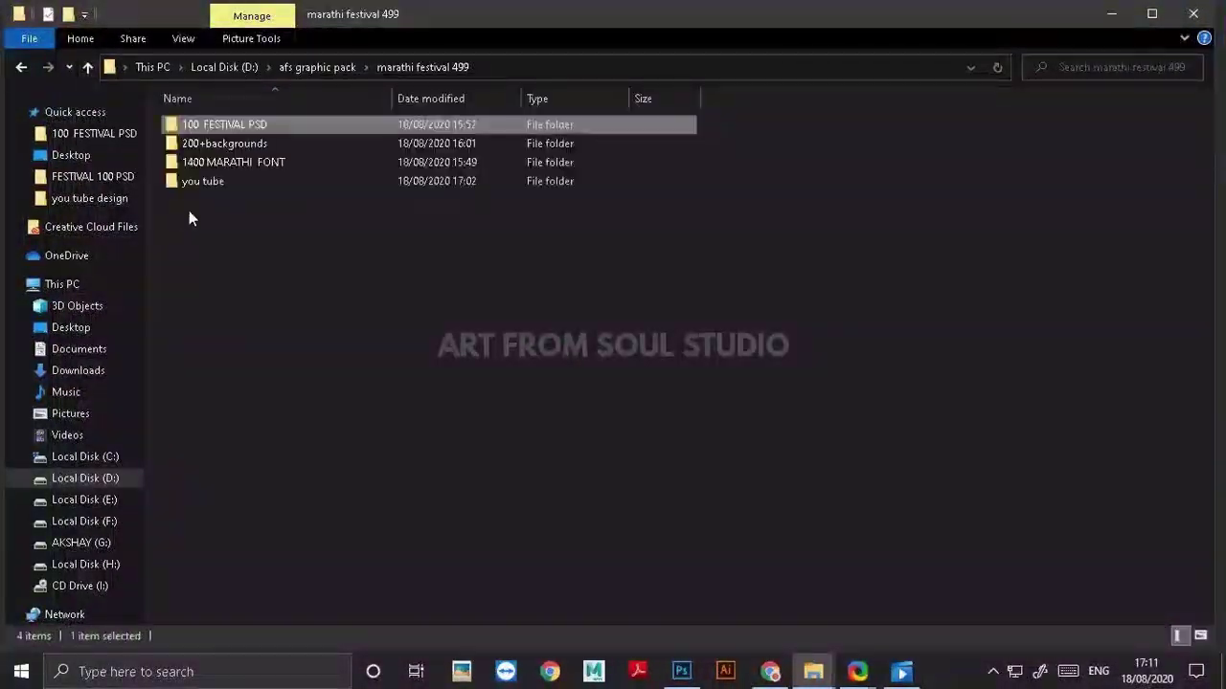
- Look through the 200+backgrounds images, then return to marathi festival 499
double_click(216, 145)
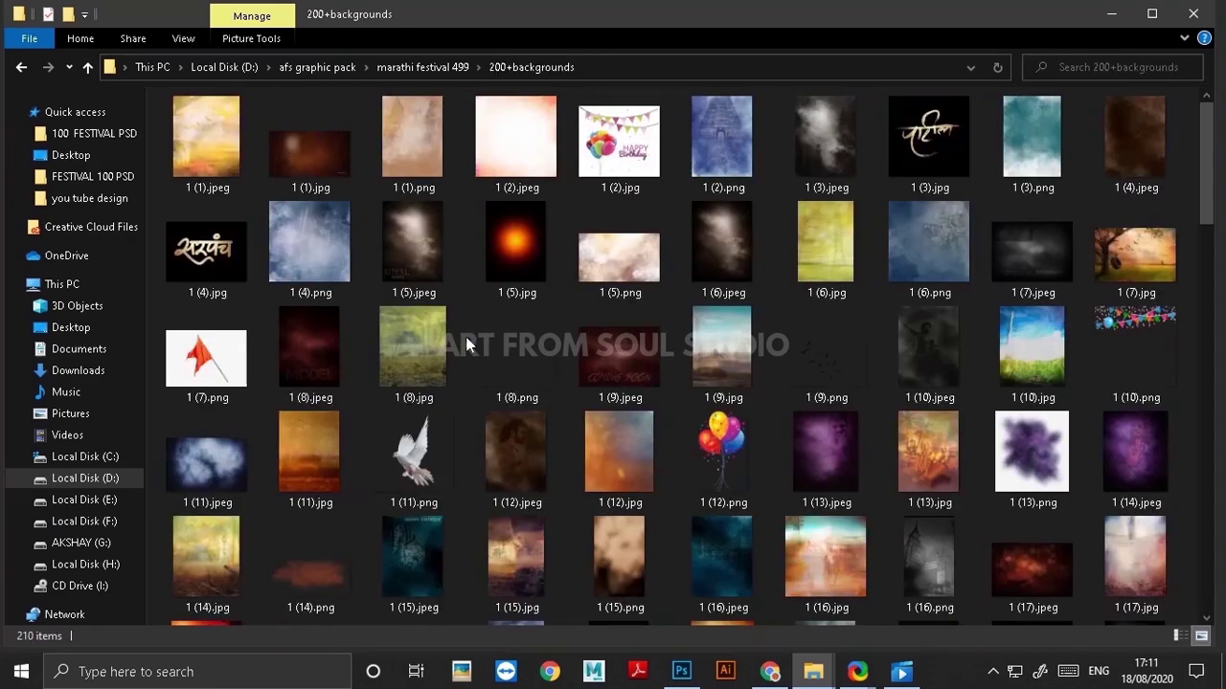
scroll(465, 345, "down", 4)
scroll(465, 345, "down", 2)
scroll(465, 344, "down", 2)
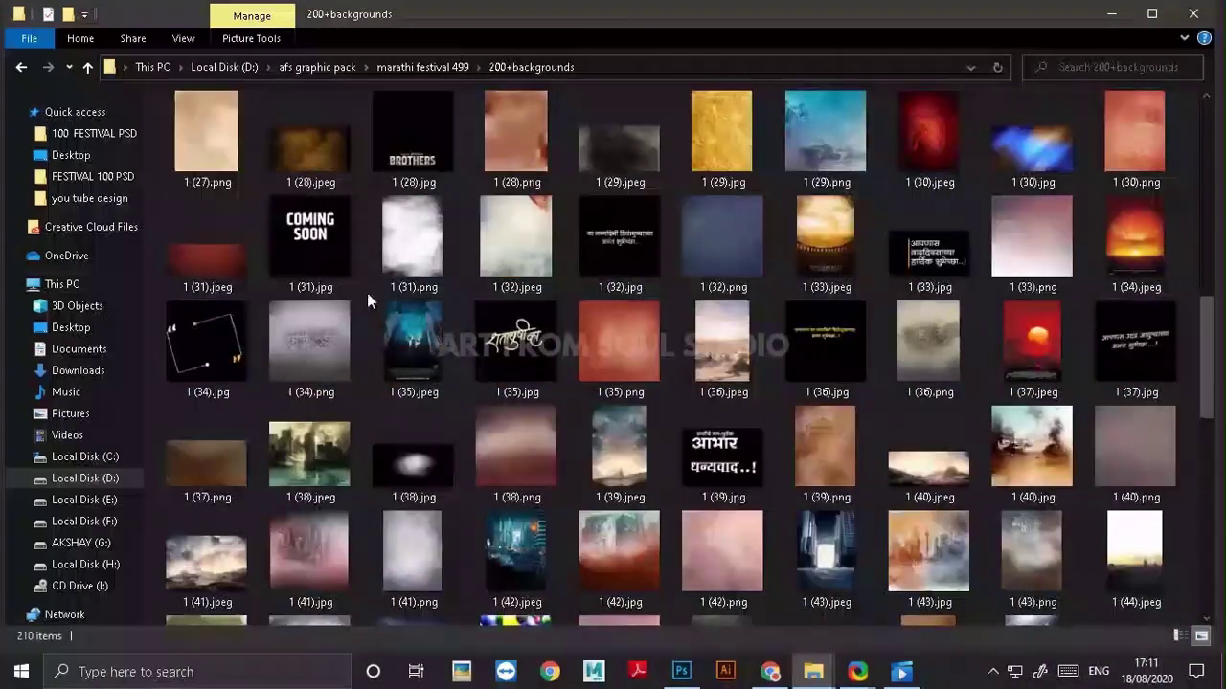
left_click(87, 67)
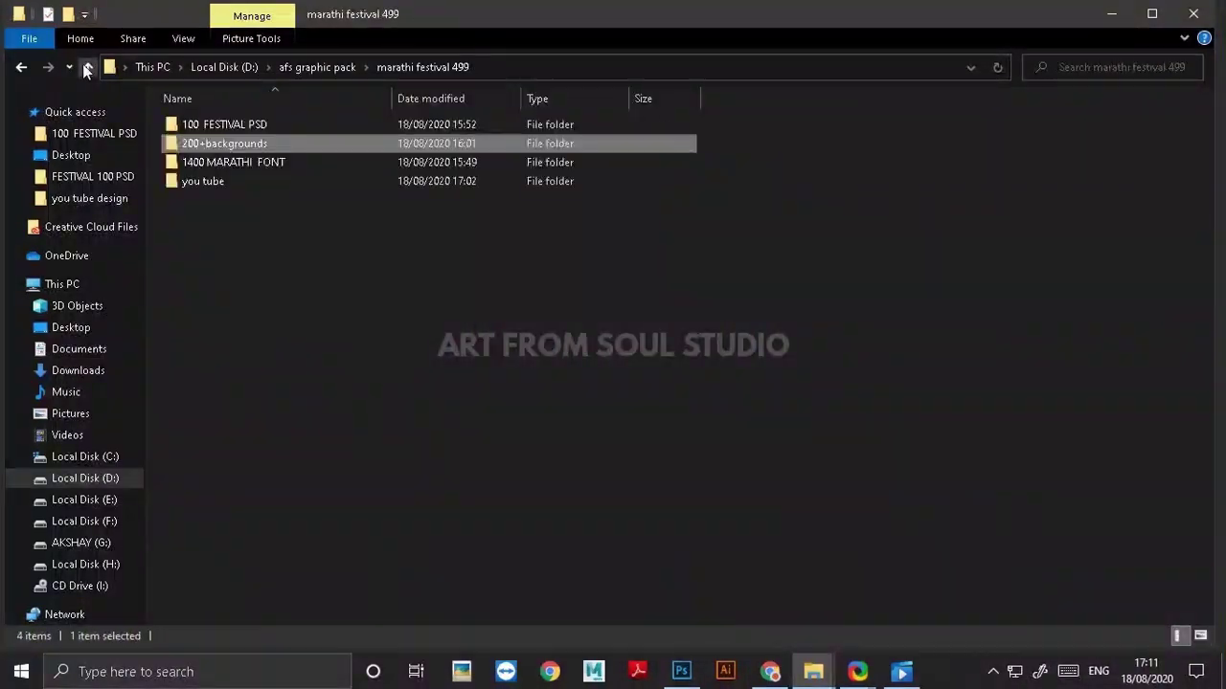
- Open 1400 MARATHI FONT > 1500 MARATHI FONT and scroll through the font files
double_click(224, 165)
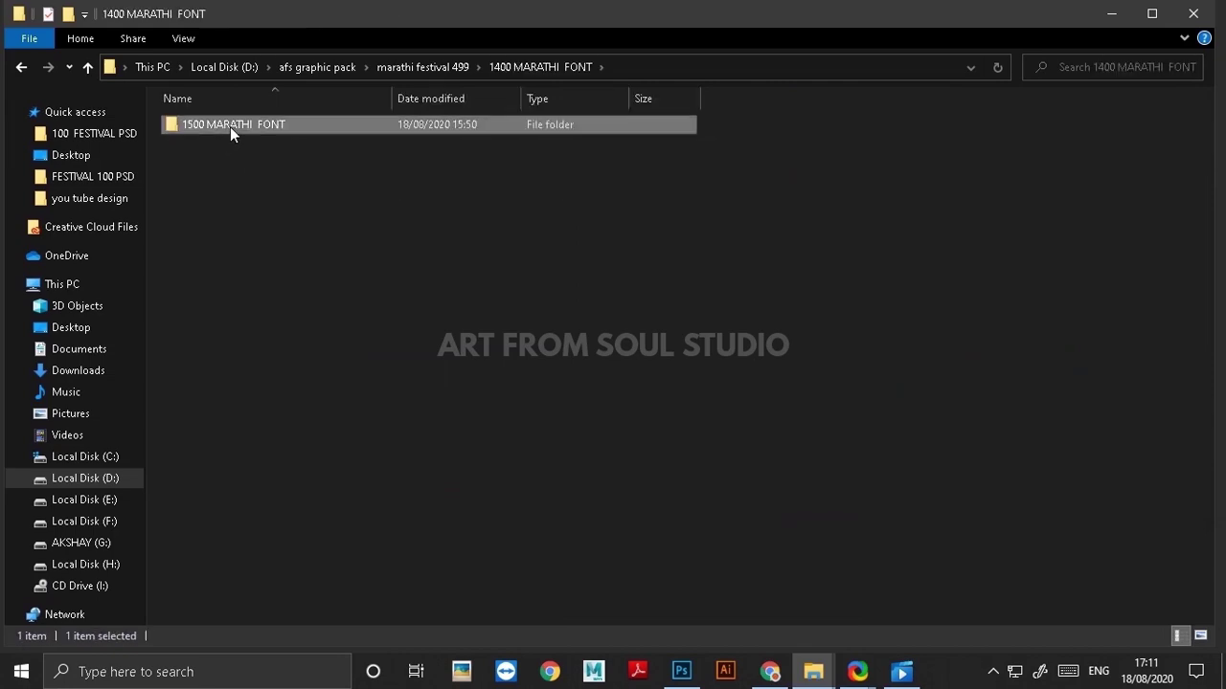
double_click(229, 126)
scroll(289, 312, "down", 10)
scroll(289, 314, "down", 10)
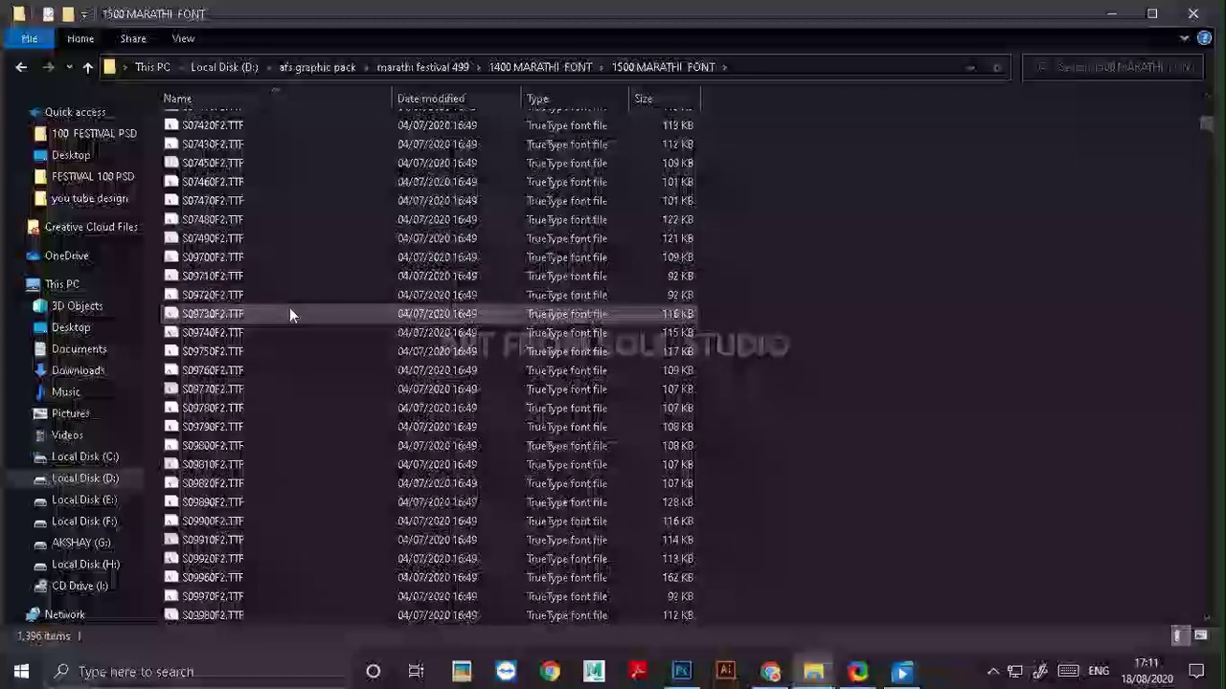
scroll(290, 315, "down", 3)
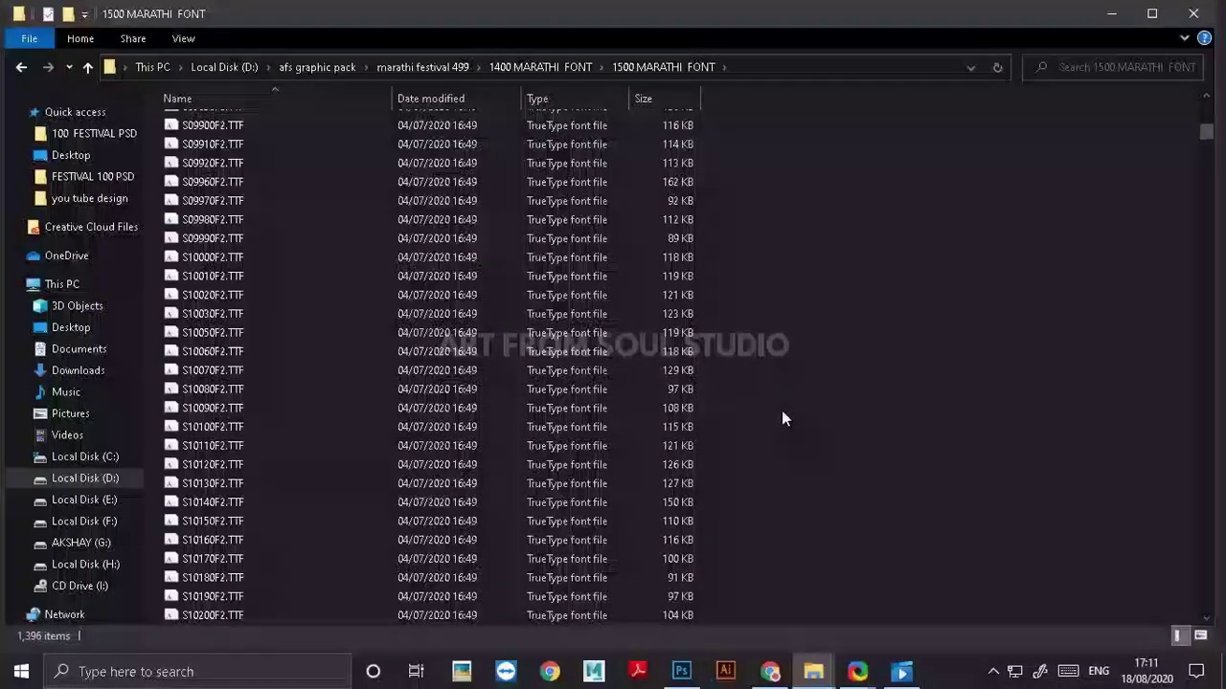
- Select all fonts to view the Install option without installing, then minimise Explorer
key("ctrl+a")
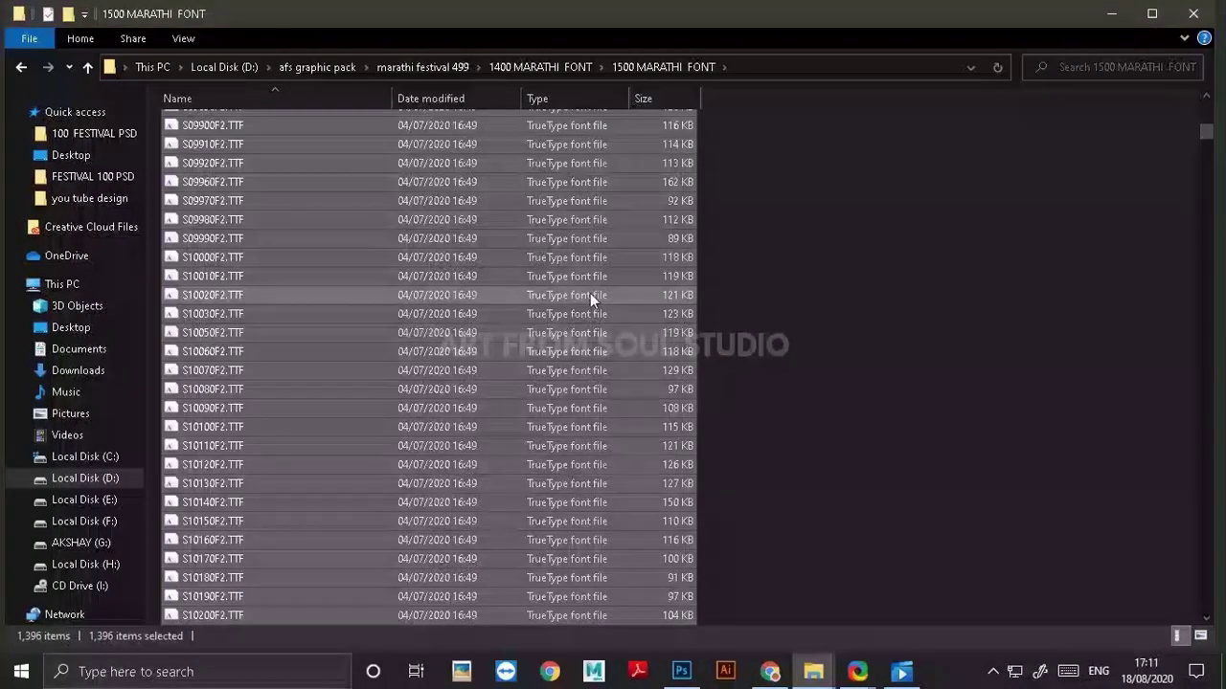
right_click(590, 297)
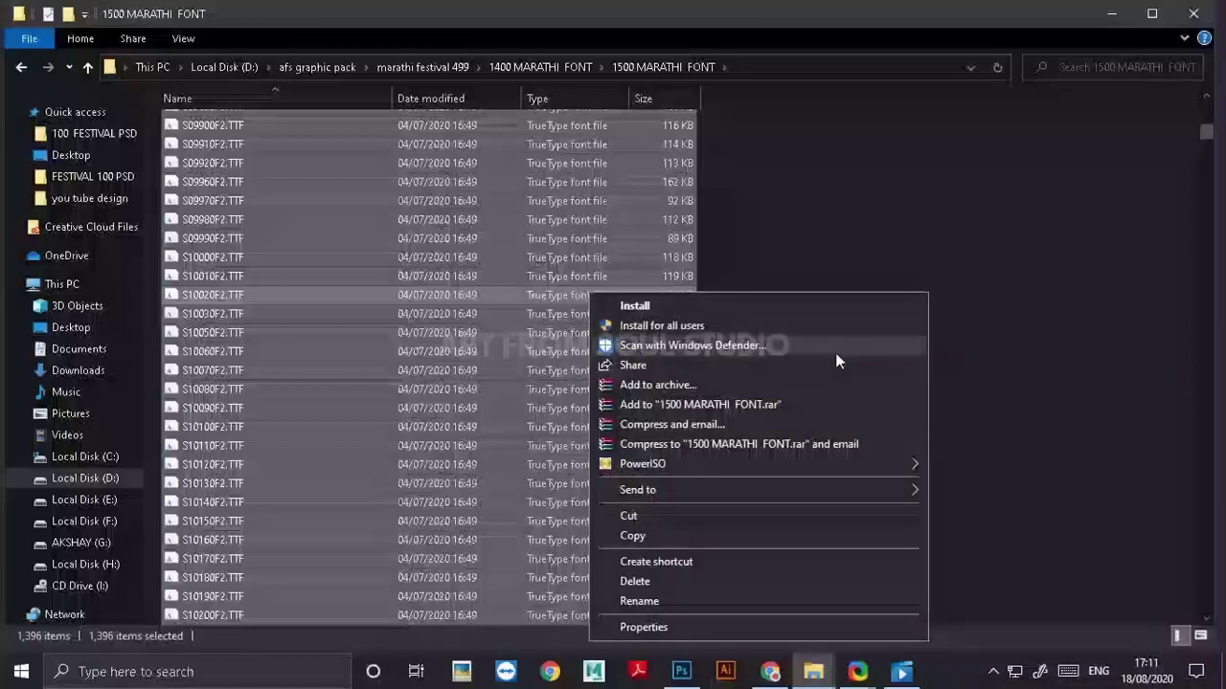
left_click(979, 255)
left_click(1122, 17)
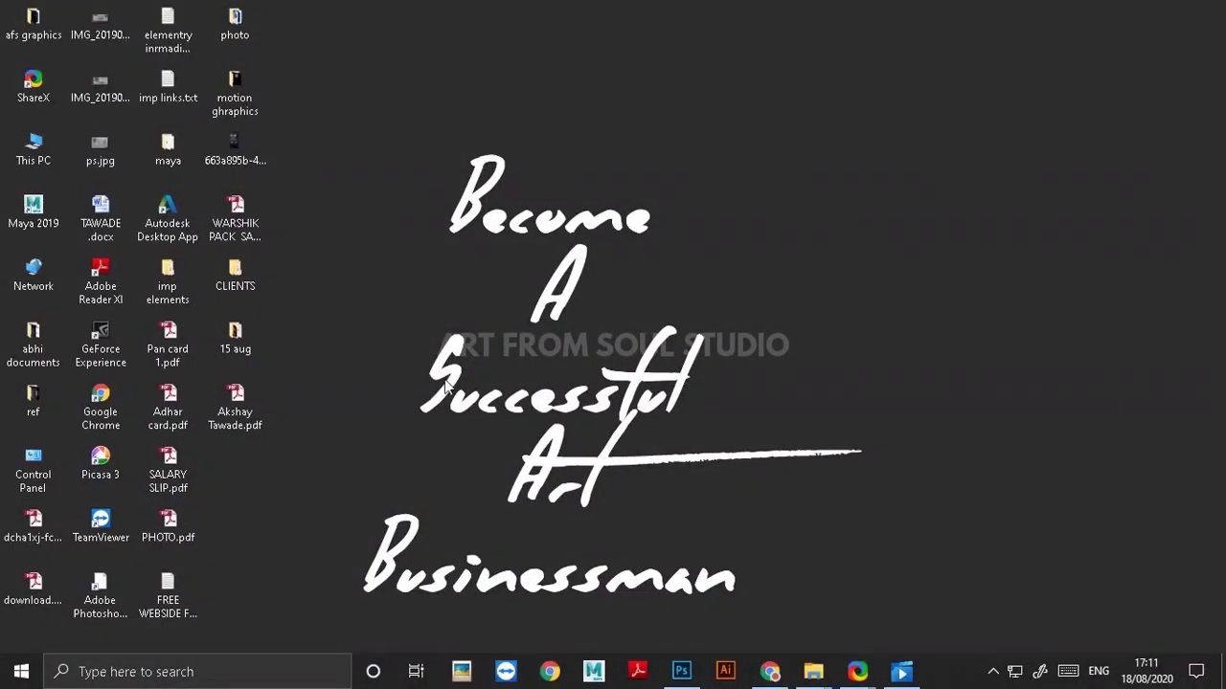
mouse_move(681, 672)
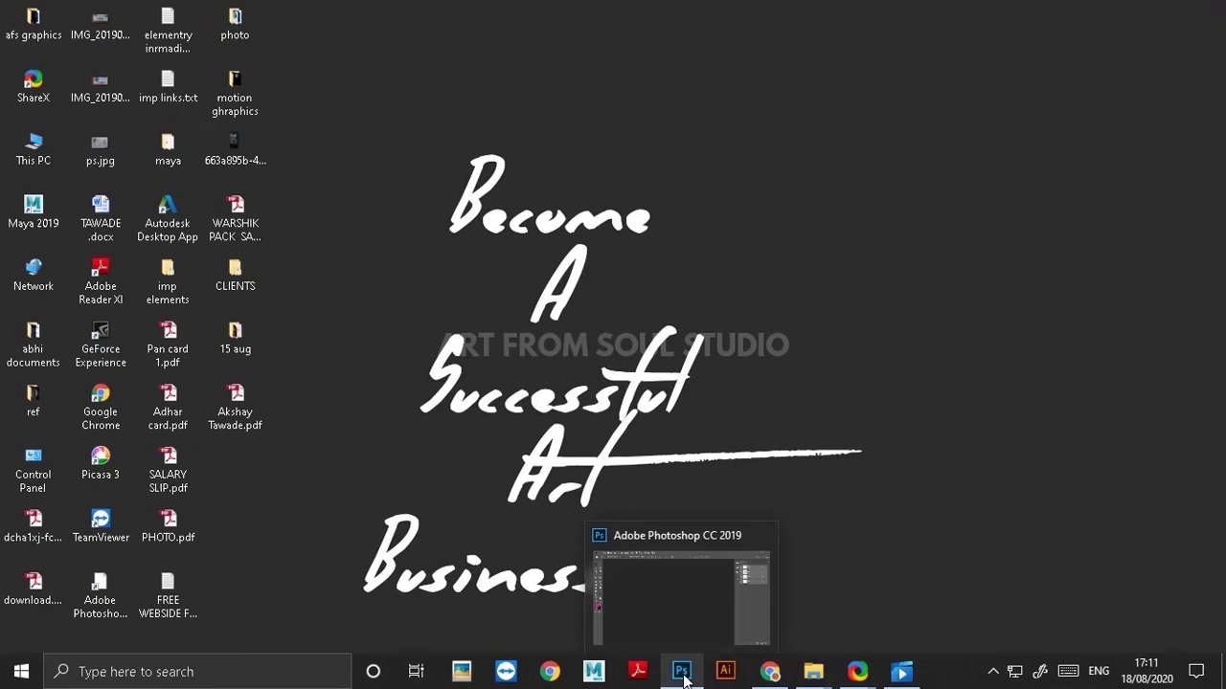
- Restore Photoshop and show the Character panel as a floating panel
left_click(681, 672)
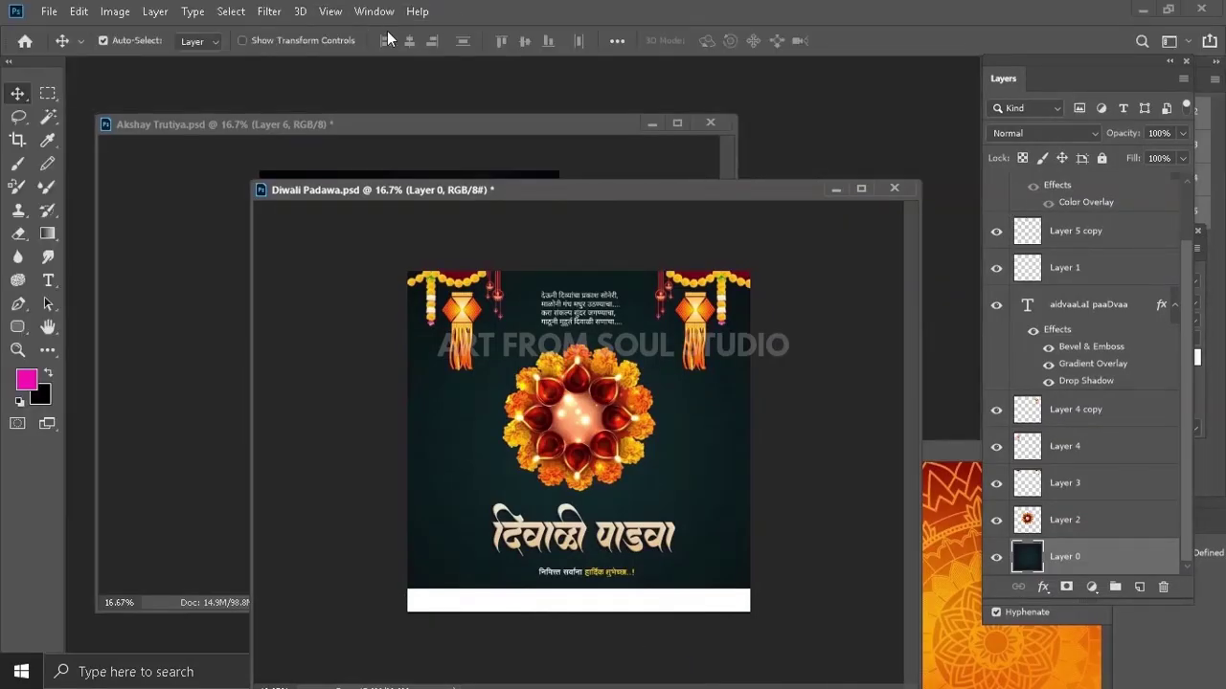
left_click(373, 12)
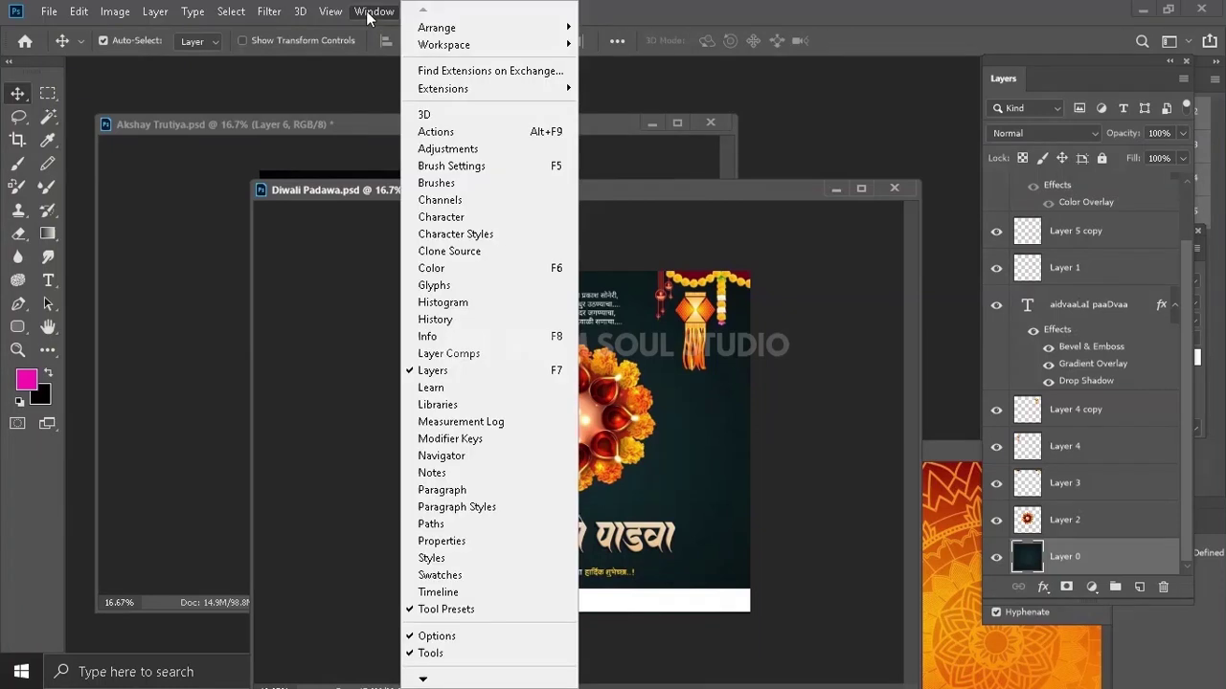
left_click(440, 218)
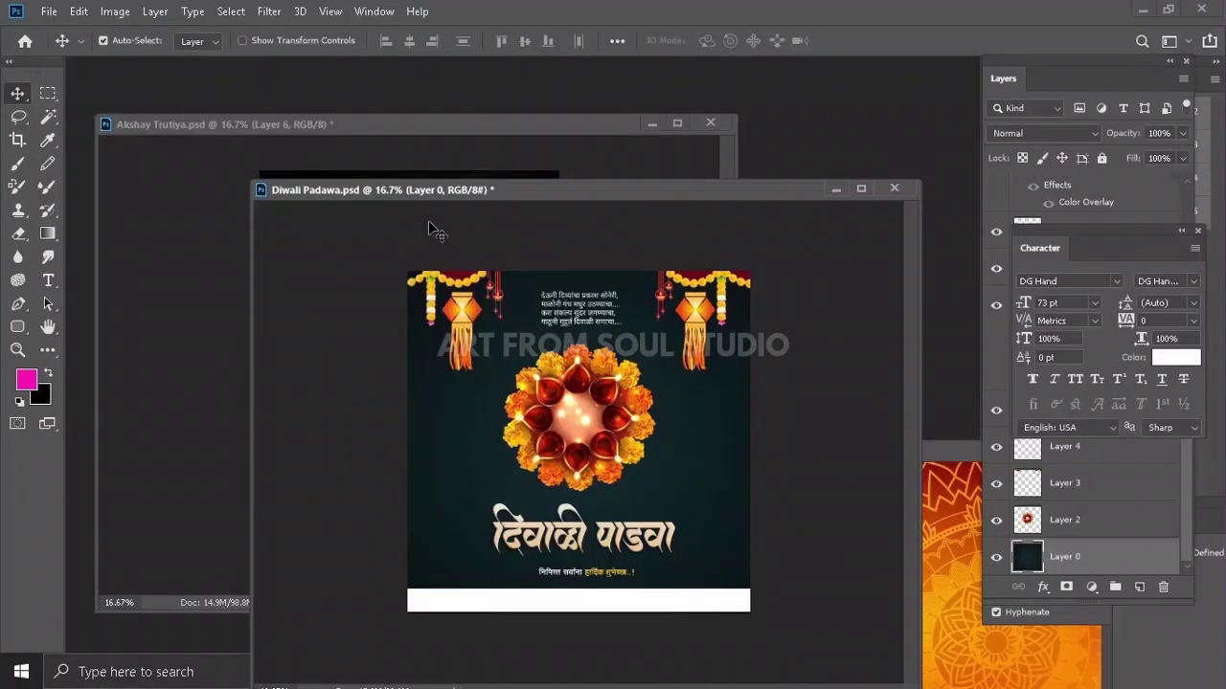
left_click_drag(1066, 249, 840, 133)
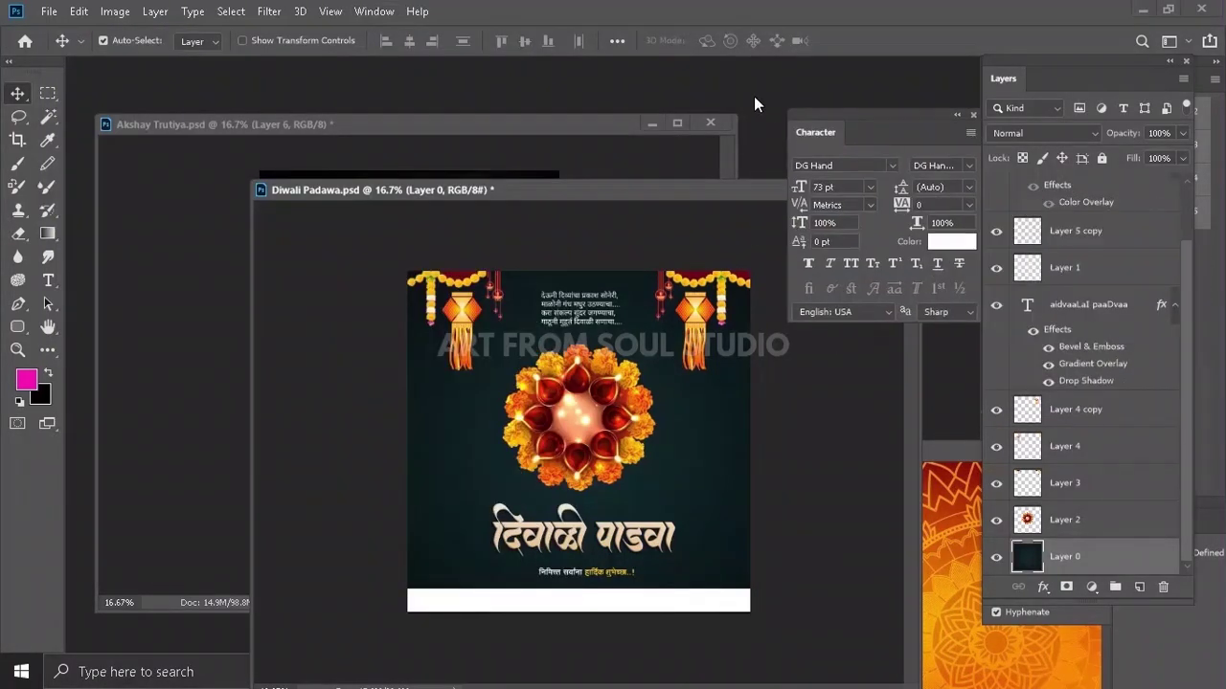
- Set the font family to Frank-n-Plank Condensed in the Character panel
left_click(892, 165)
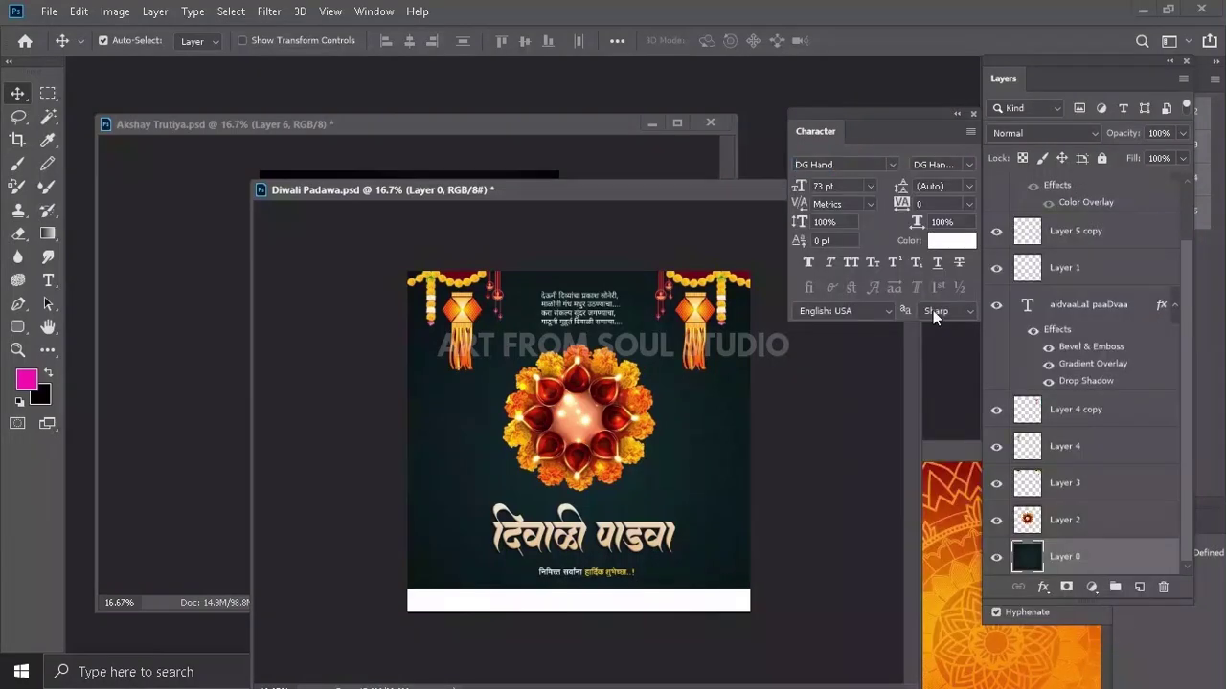
left_click(893, 165)
scroll(920, 356, "down", 1)
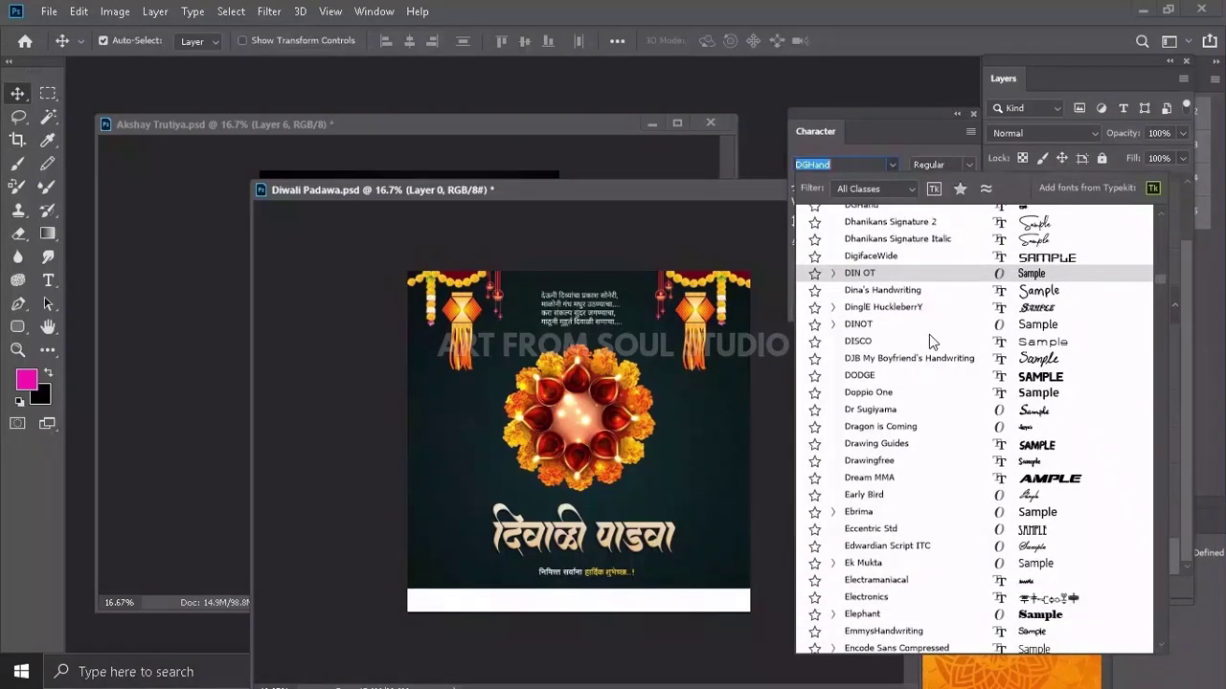
scroll(924, 350, "down", 2)
scroll(929, 343, "down", 4)
scroll(929, 336, "down", 3)
scroll(937, 383, "down", 5)
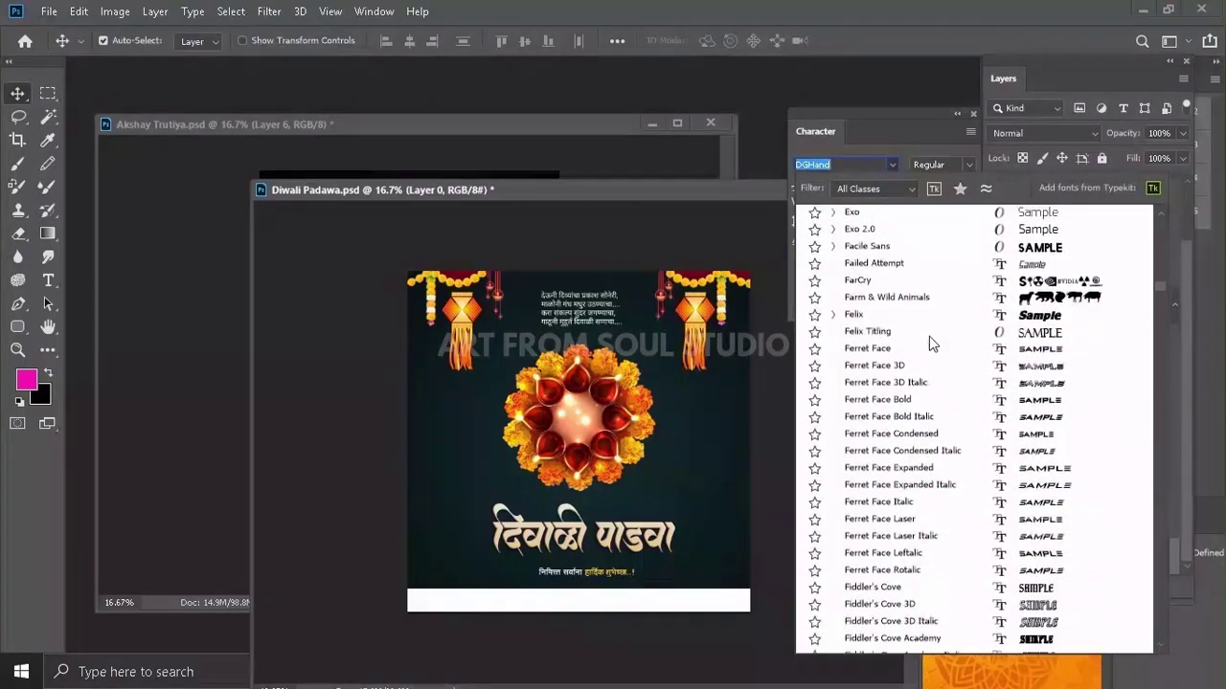
scroll(946, 421, "down", 2)
scroll(946, 422, "down", 4)
scroll(946, 421, "down", 5)
scroll(947, 422, "down", 4)
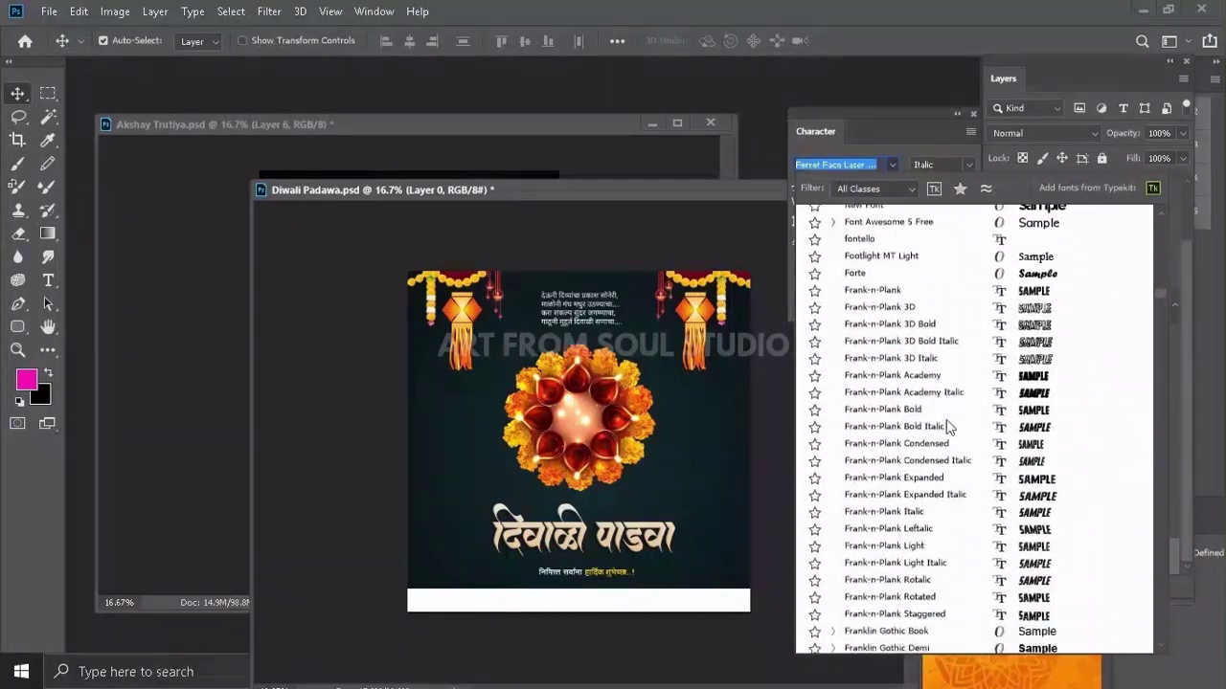
scroll(946, 421, "down", 3)
left_click(756, 161)
- Move Diwali Padawa aside, bring Akshay Trutiya forward, and minimise Photoshop
left_click_drag(756, 187, 805, 268)
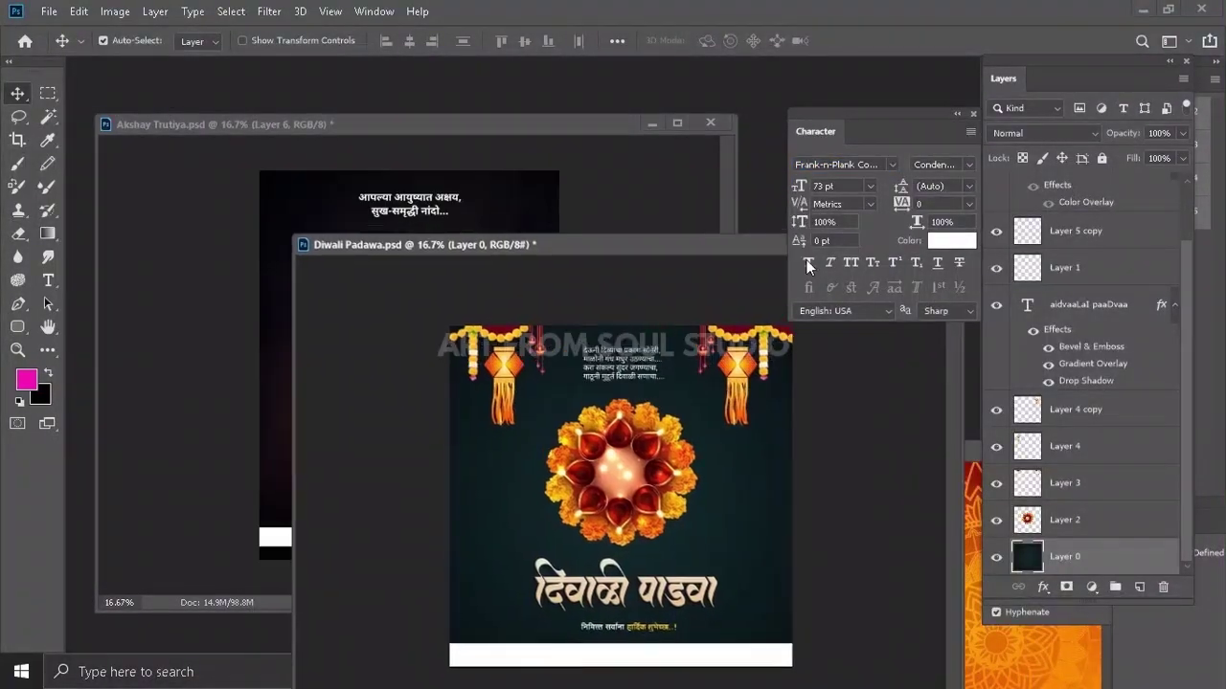
left_click(483, 125)
left_click(1142, 10)
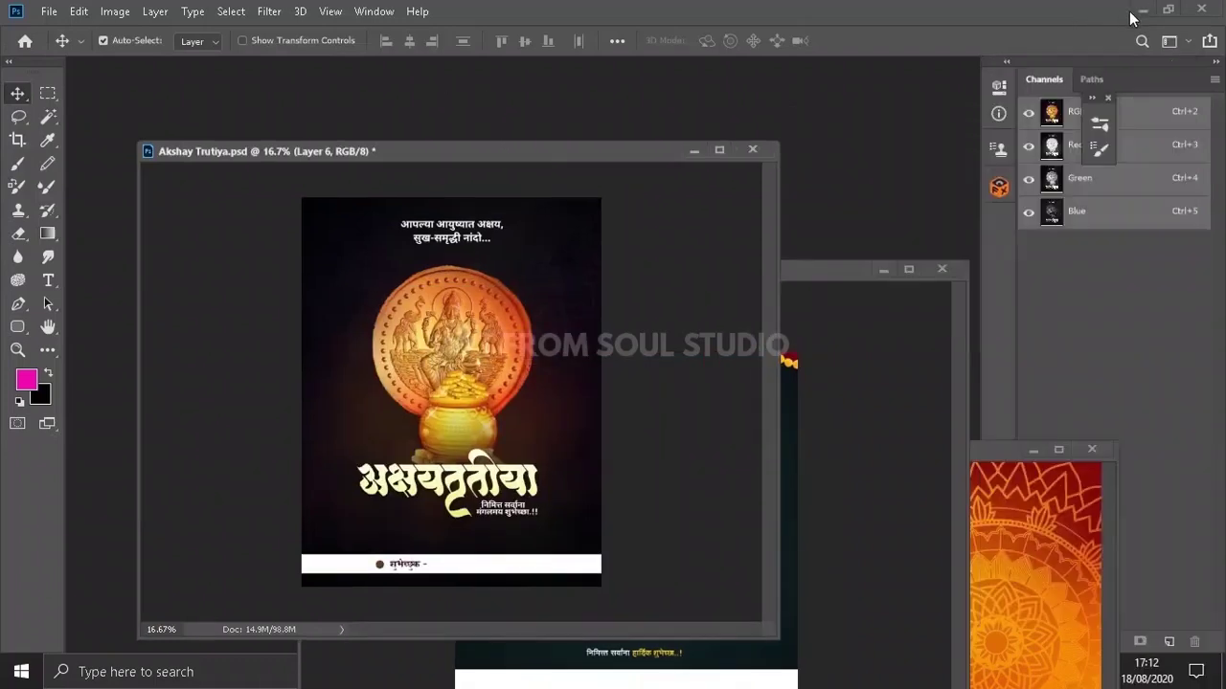
mouse_move(812, 671)
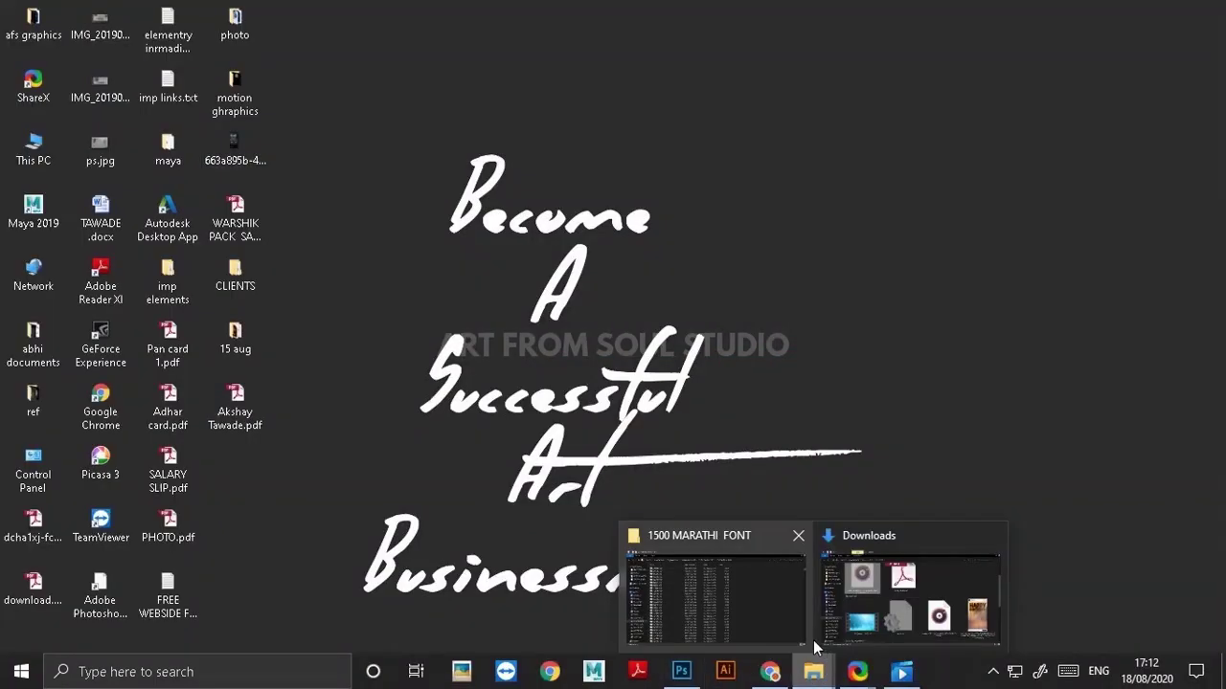
- Restore Explorer, go up two levels to marathi festival 499, and select 100 FESTIVAL PSD
left_click(794, 634)
left_click(88, 68)
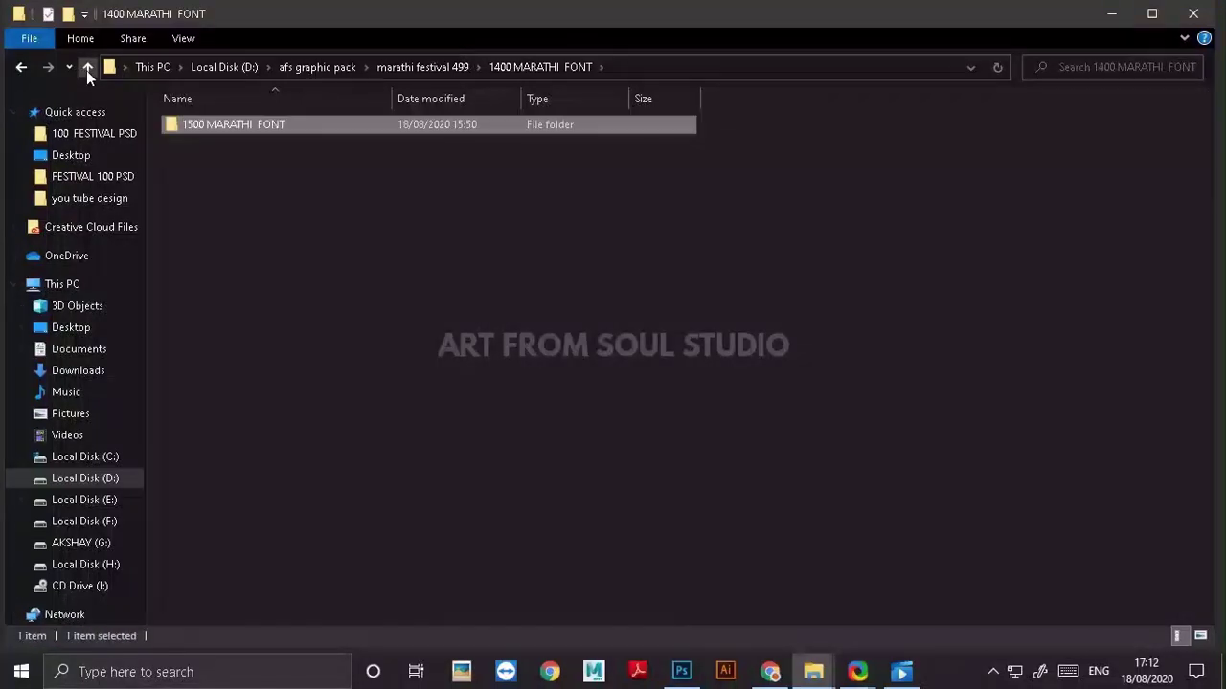
left_click(88, 68)
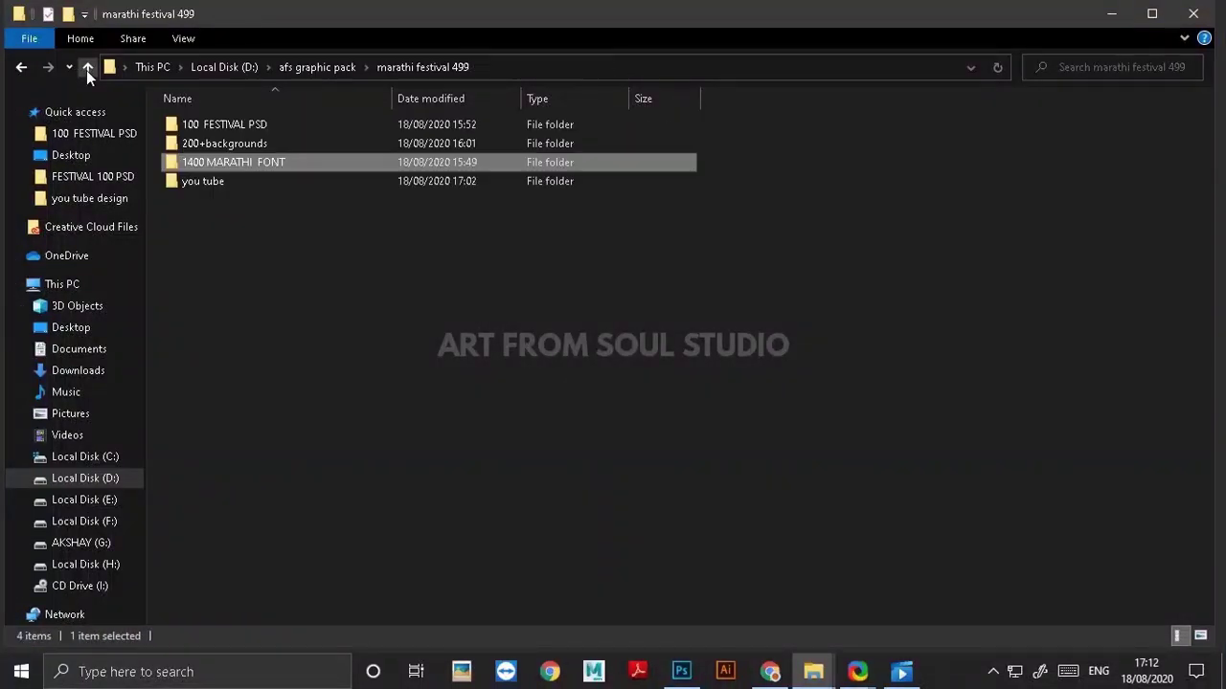
left_click(225, 125)
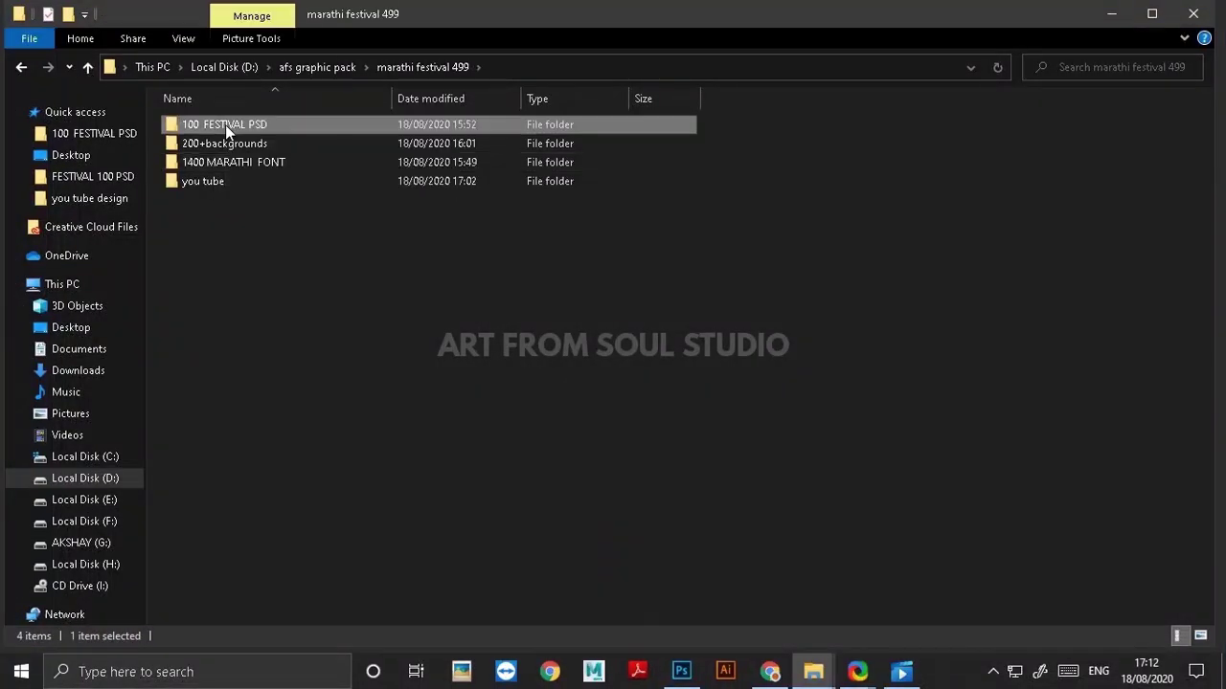